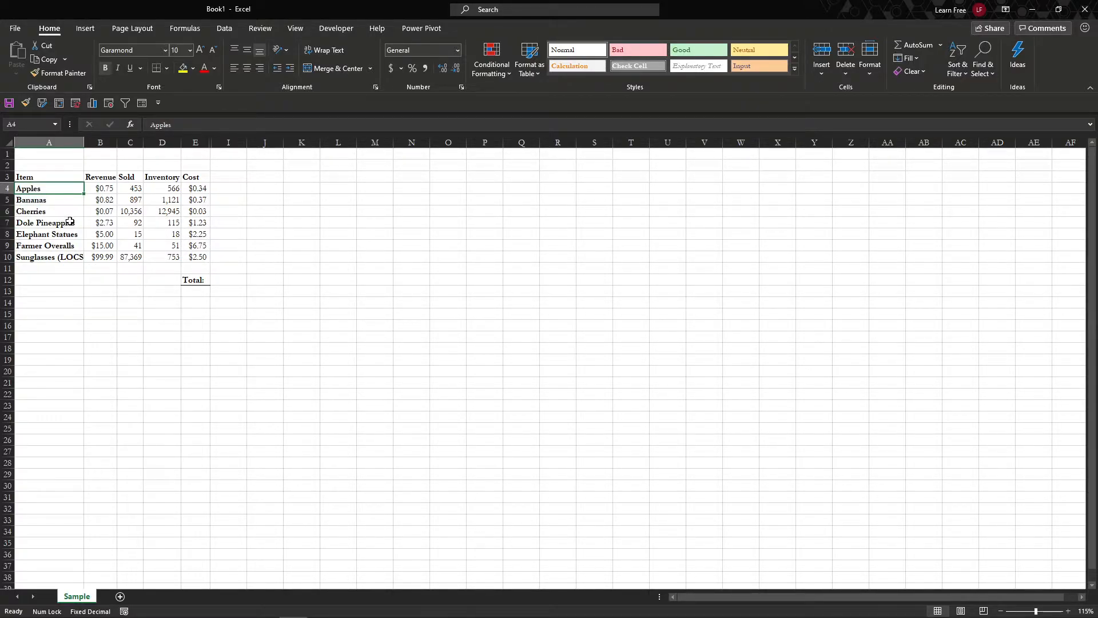
- Auto-fit column A to the width of its longest item name
{"action": "left_click", "coordinate": [79, 258]}
{"action": "left_click_drag", "start_coordinate": [84, 143], "coordinate": [84, 143]}
{"action": "double_click", "coordinate": [84, 143]}
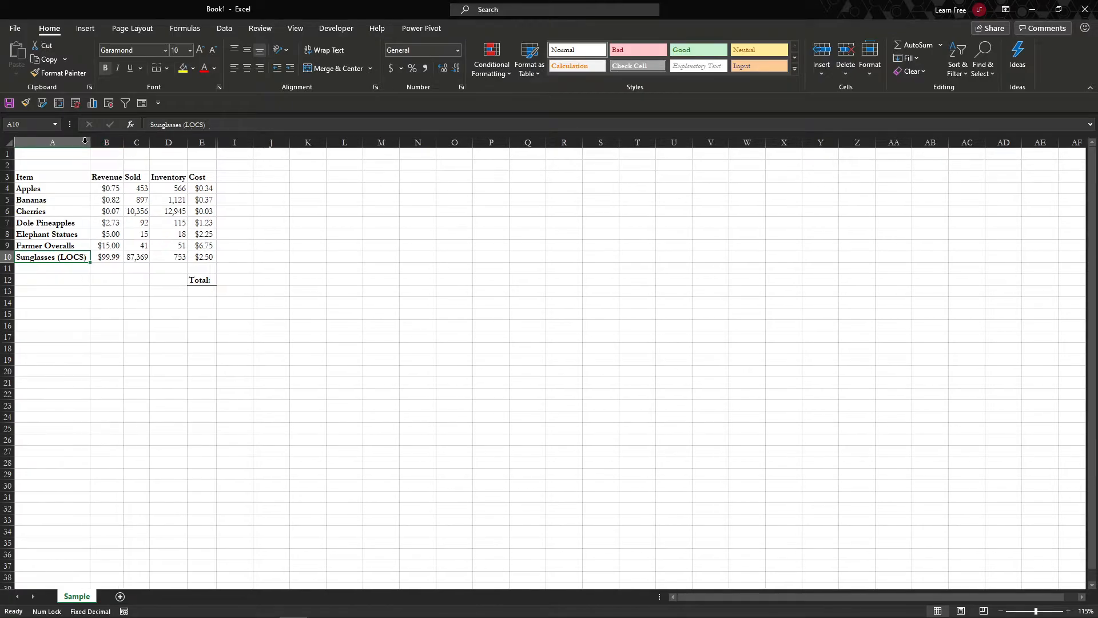
- Examine the Revenue, Sold, Inventory and Cost values for the items in rows 4 to 10
{"action": "left_click", "coordinate": [94, 180]}
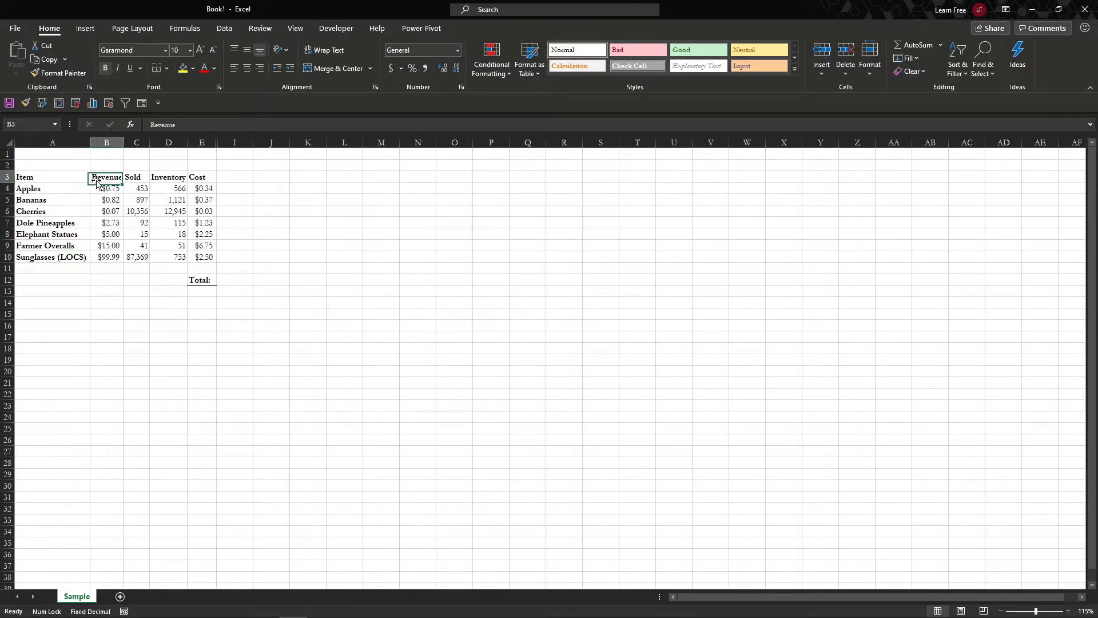
{"action": "left_click_drag", "start_coordinate": [115, 190], "coordinate": [110, 257]}
{"action": "left_click", "coordinate": [141, 191]}
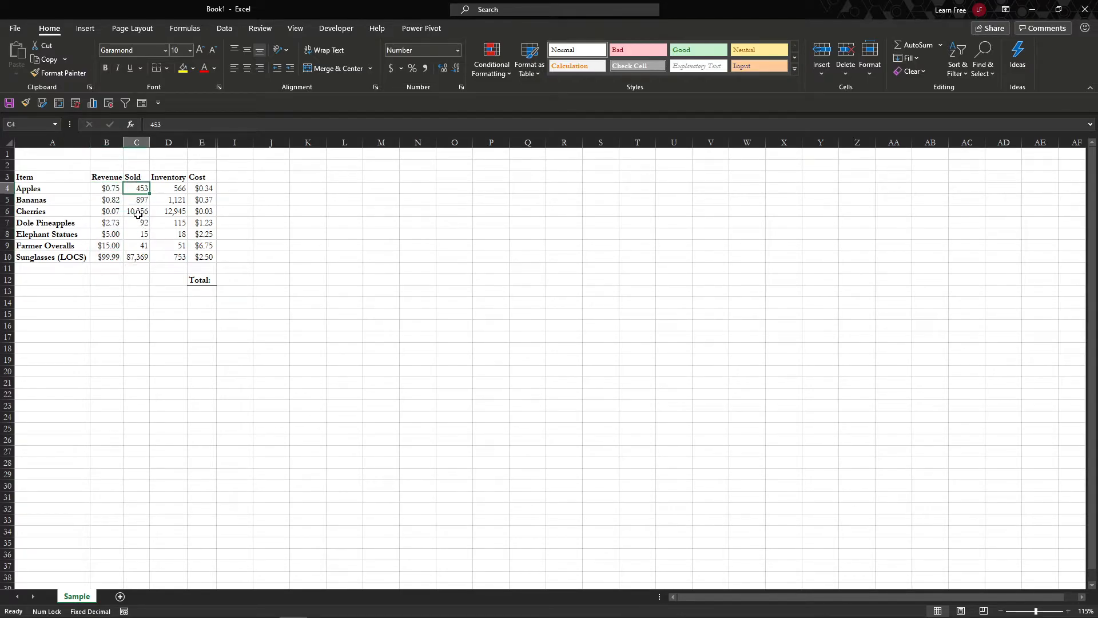
{"action": "left_click_drag", "start_coordinate": [136, 187], "coordinate": [137, 259]}
{"action": "left_click", "coordinate": [137, 189]}
{"action": "left_click", "coordinate": [110, 256]}
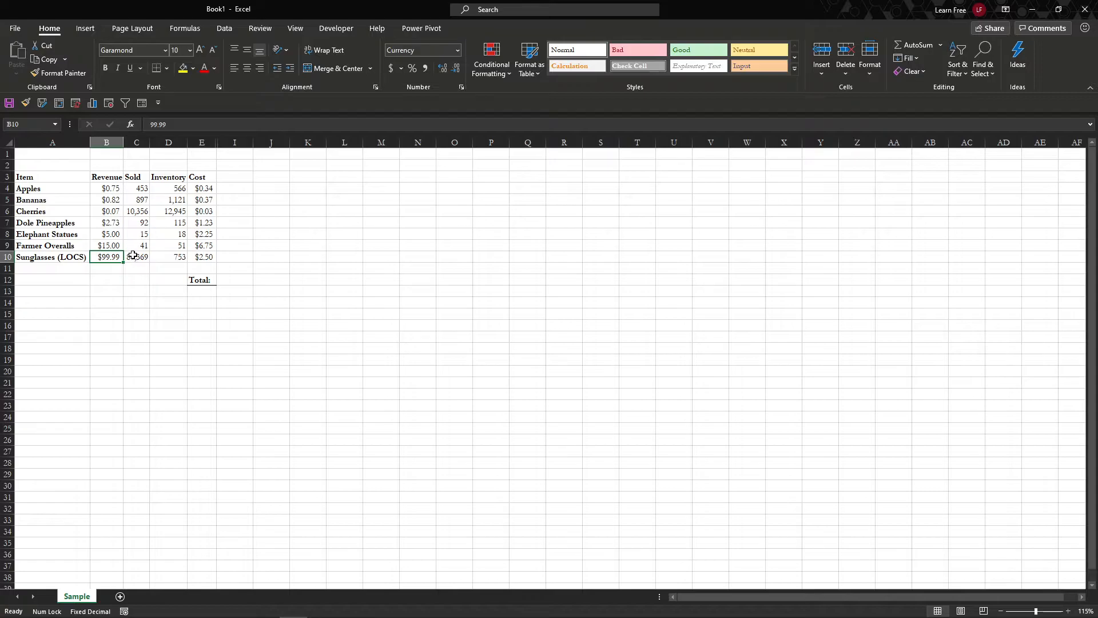
{"action": "left_click", "coordinate": [134, 256]}
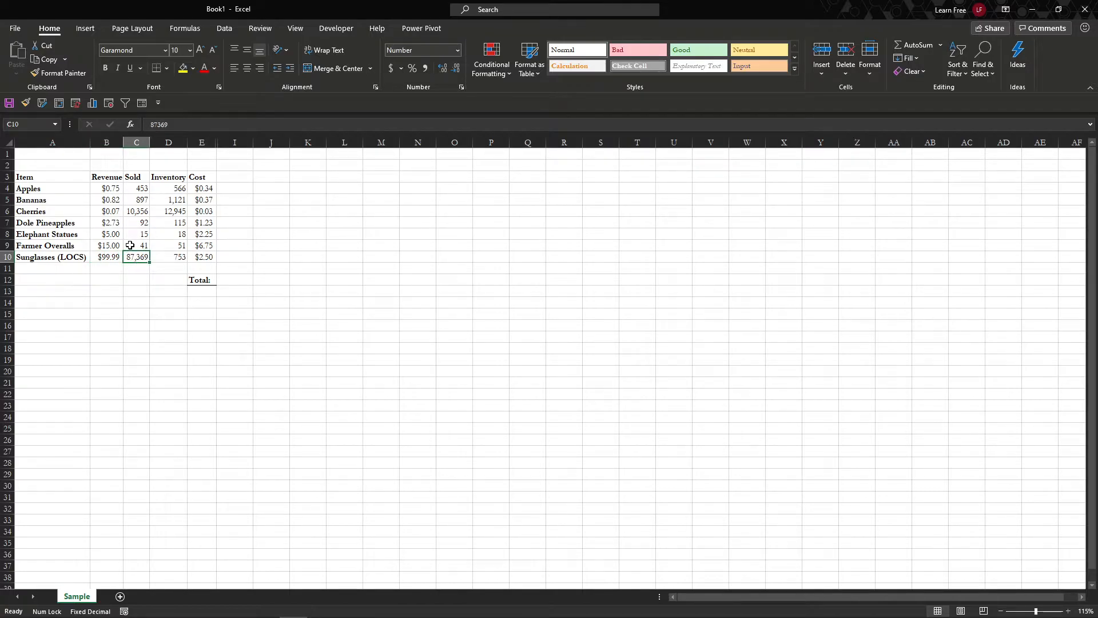
{"action": "left_click", "coordinate": [161, 189]}
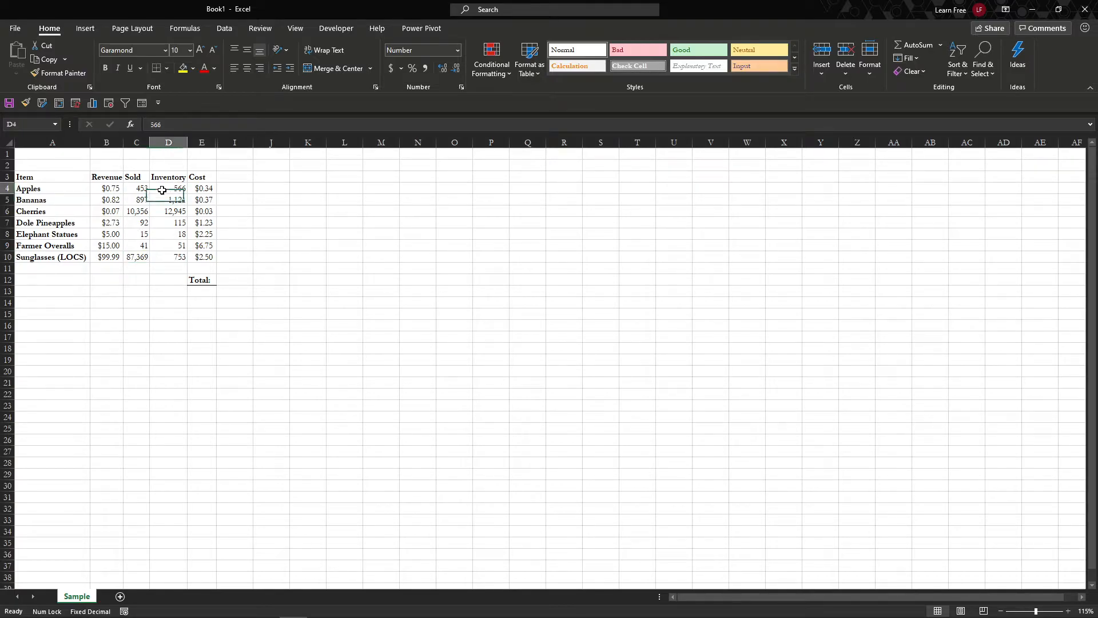
{"action": "left_click_drag", "start_coordinate": [162, 189], "coordinate": [168, 256]}
{"action": "left_click_drag", "start_coordinate": [206, 188], "coordinate": [206, 253]}
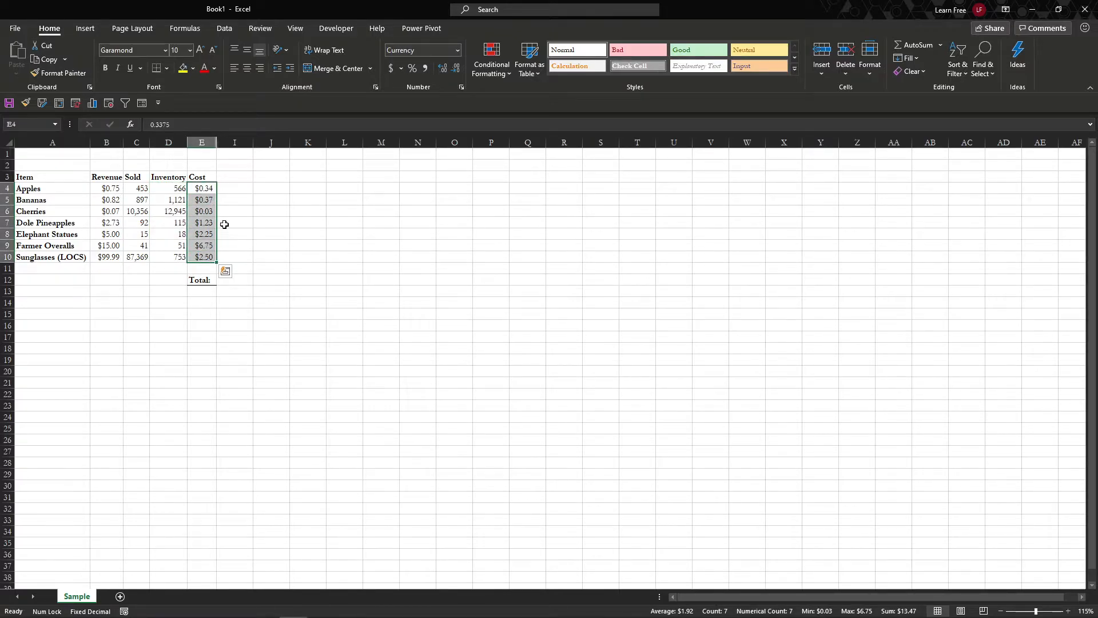
- Unhide the hidden columns between E and I
{"action": "left_click", "coordinate": [228, 199]}
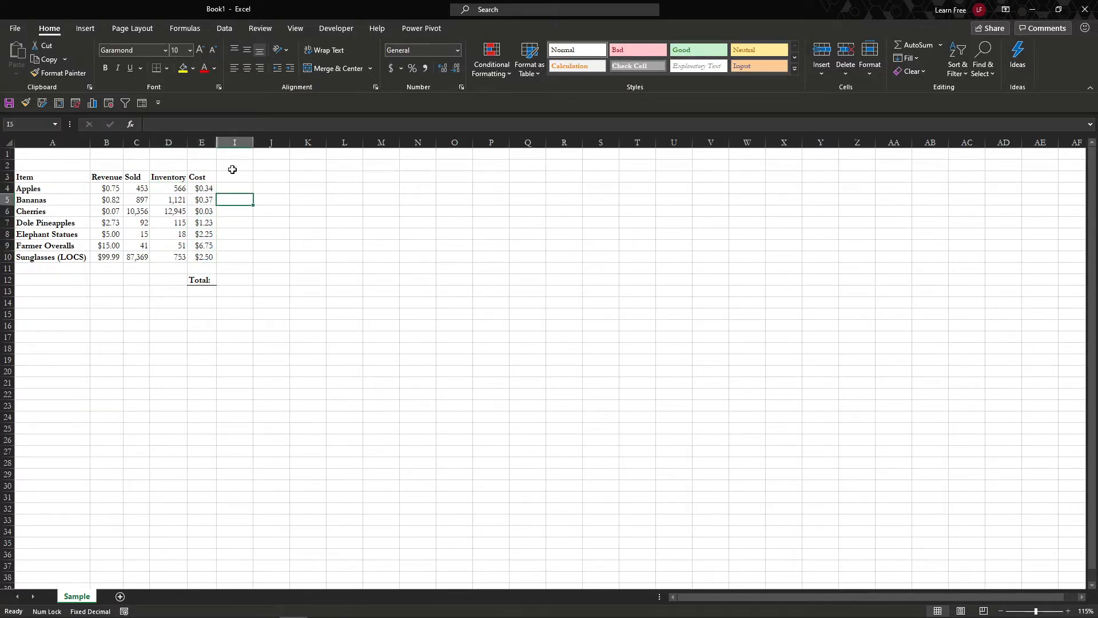
{"action": "left_click", "coordinate": [210, 140]}
{"action": "left_click_drag", "start_coordinate": [210, 140], "coordinate": [229, 143]}
{"action": "right_click", "coordinate": [229, 144]}
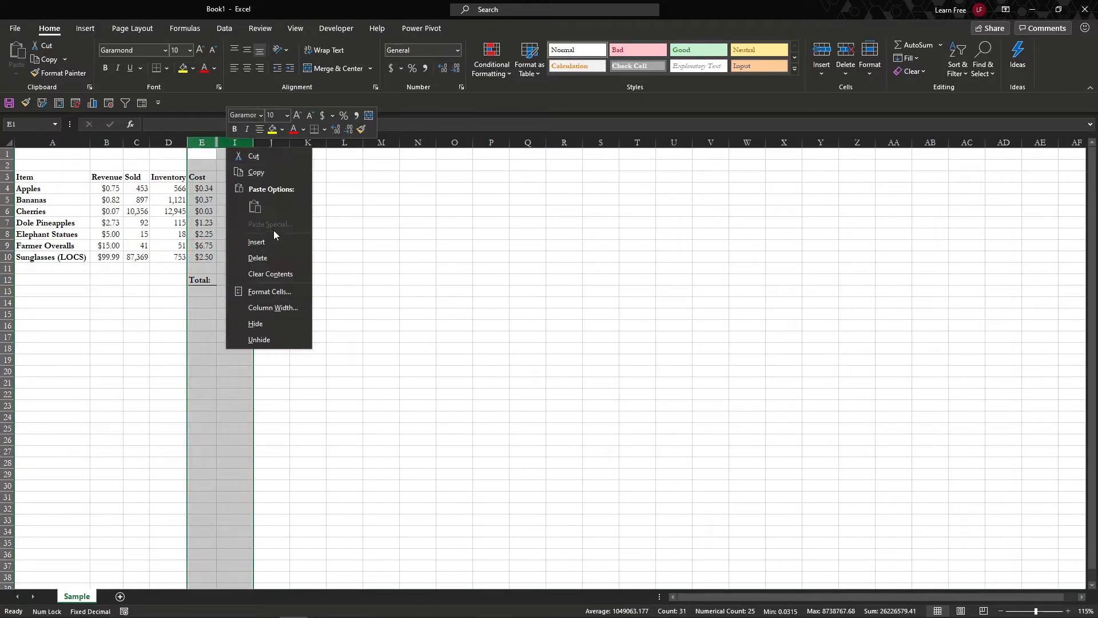
{"action": "left_click", "coordinate": [280, 340]}
- Examine the Revenue/Item formulas in cells F4 through F10 one by one
{"action": "left_click", "coordinate": [265, 192]}
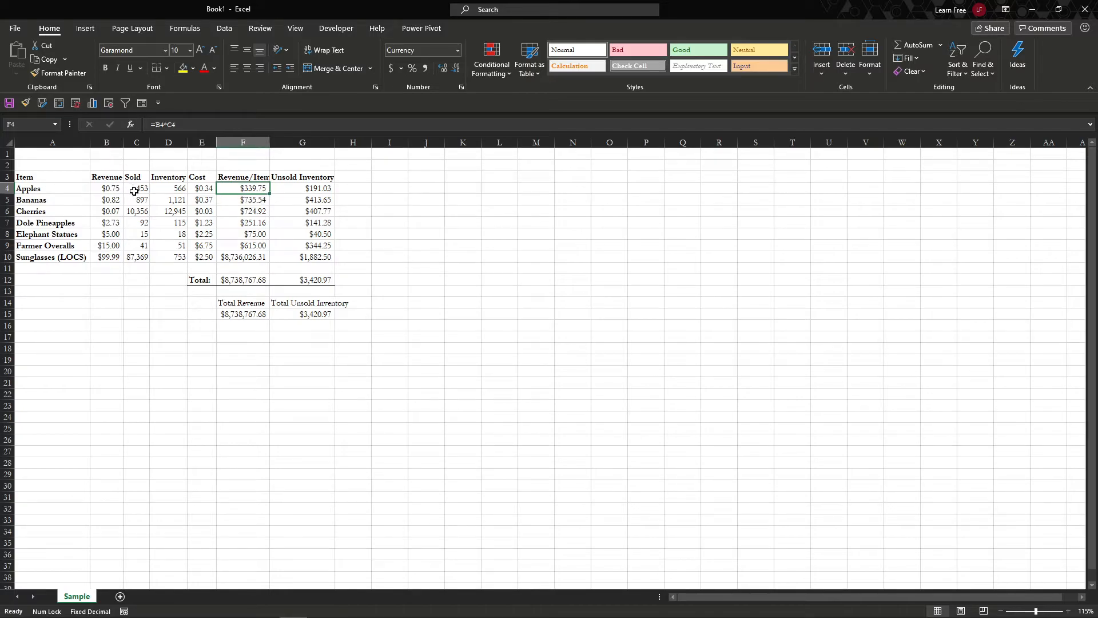
{"action": "double_click", "coordinate": [234, 189]}
{"action": "key", "text": "Return"}
{"action": "double_click", "coordinate": [233, 199]}
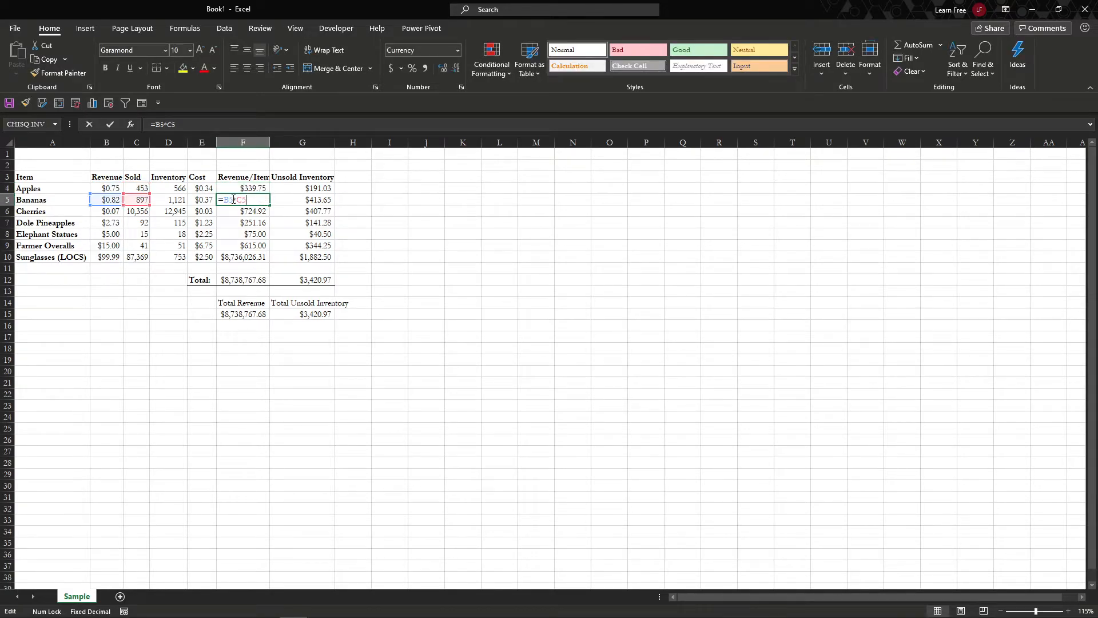
{"action": "key", "text": "Return"}
{"action": "key", "text": "F2"}
{"action": "key", "text": "Return"}
{"action": "key", "text": "F2"}
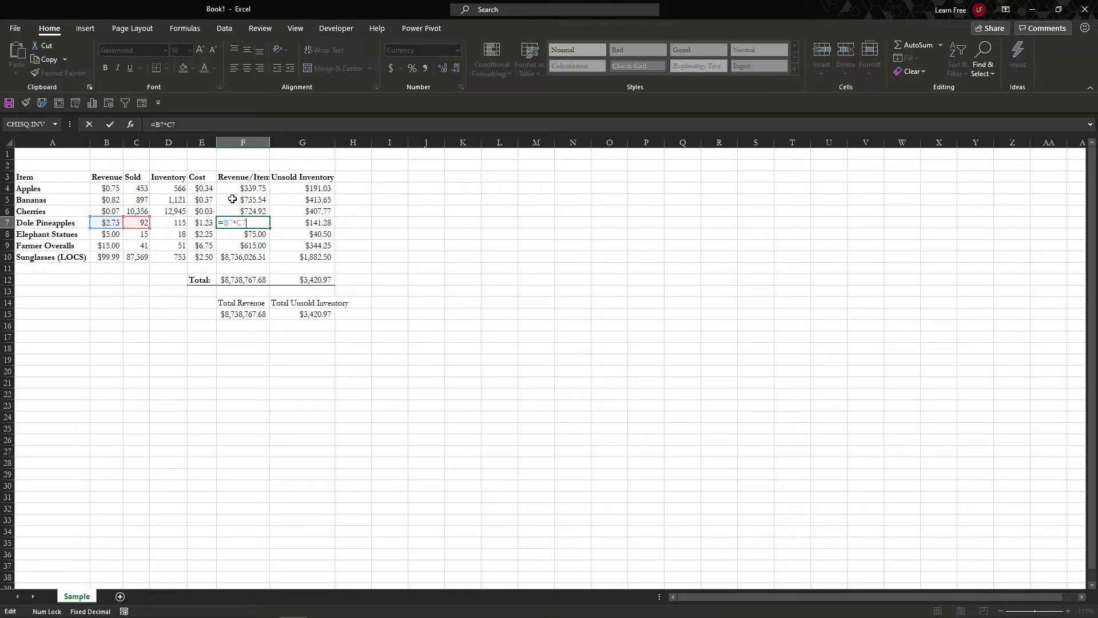
{"action": "key", "text": "Return"}
{"action": "key", "text": "F2"}
{"action": "key", "text": "Return"}
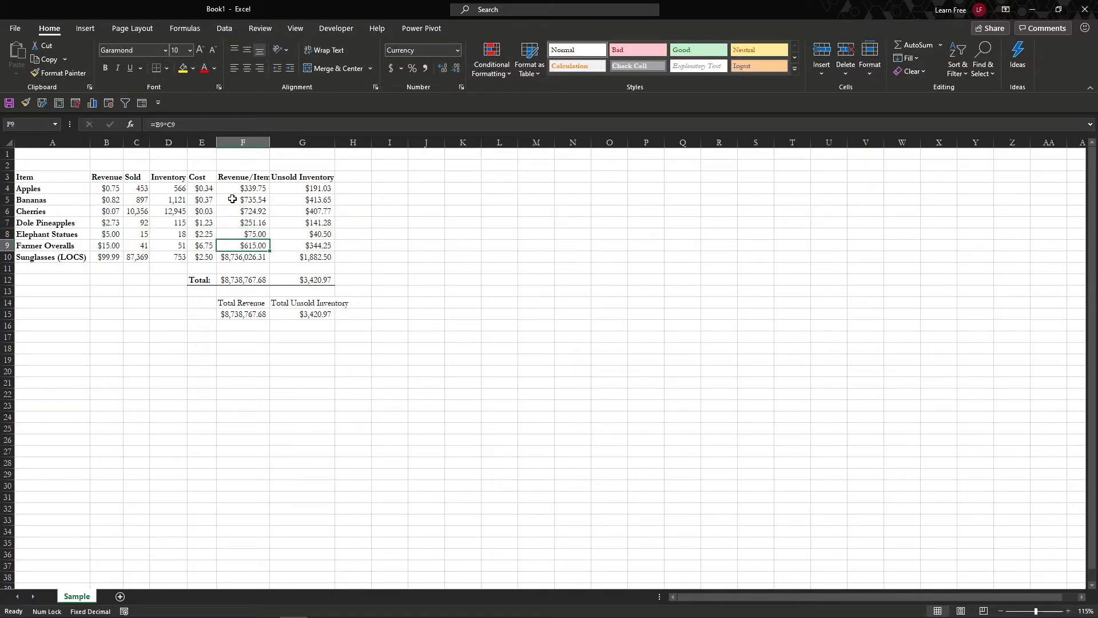
{"action": "key", "text": "F2"}
{"action": "key", "text": "Return"}
- Examine the total formula in F12 and the Revenue/Item range F4:F10 that it adds up
{"action": "key", "text": "Down"}
{"action": "key", "text": "Down"}
{"action": "key", "text": "F2"}
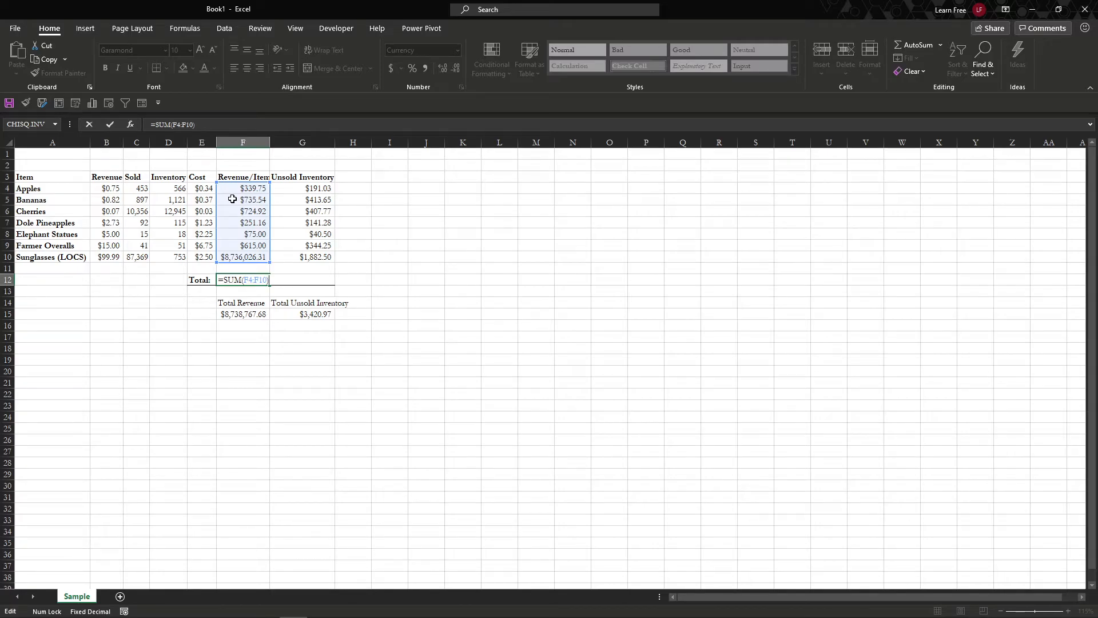
{"action": "key", "text": "Return"}
{"action": "key", "text": "Up"}
{"action": "key", "text": "Up"}
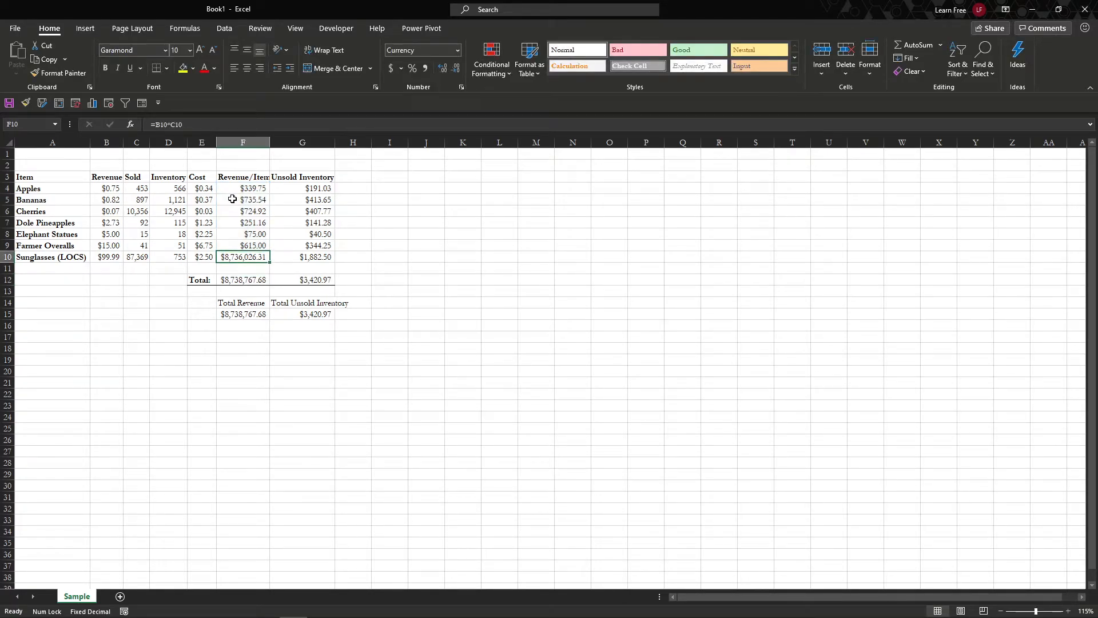
{"action": "key", "text": "shift+Up"}
{"action": "key", "text": "shift+Up"}
{"action": "key", "text": "shift+Up"}
{"action": "key", "text": "shift+Up"}
{"action": "key", "text": "shift+Up"}
{"action": "key", "text": "shift+Up"}
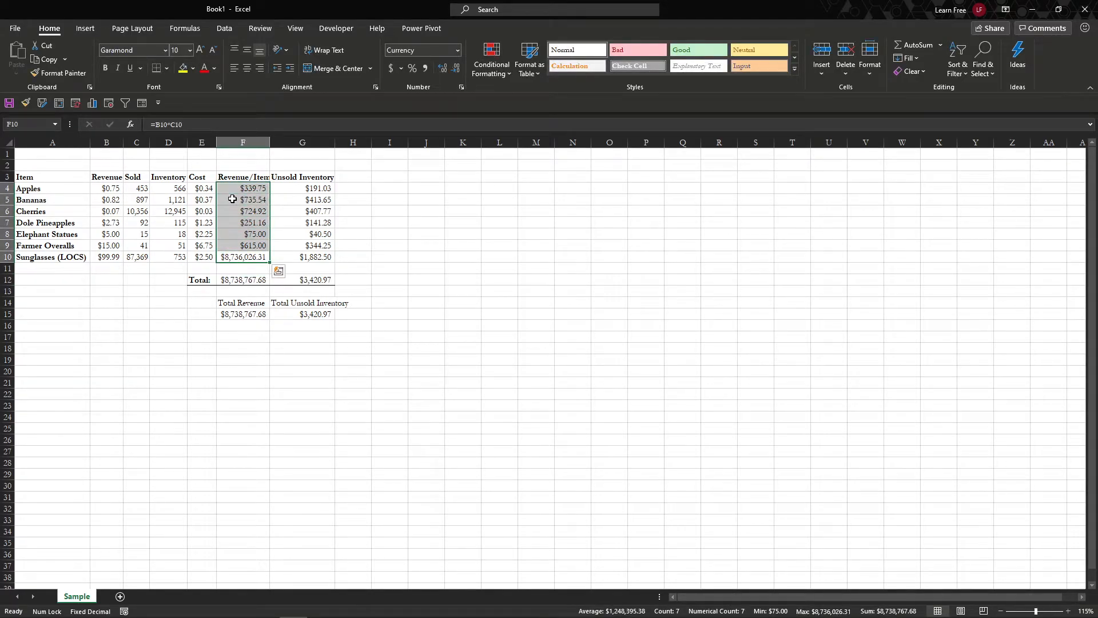
{"action": "key", "text": "Down"}
{"action": "key", "text": "Up"}
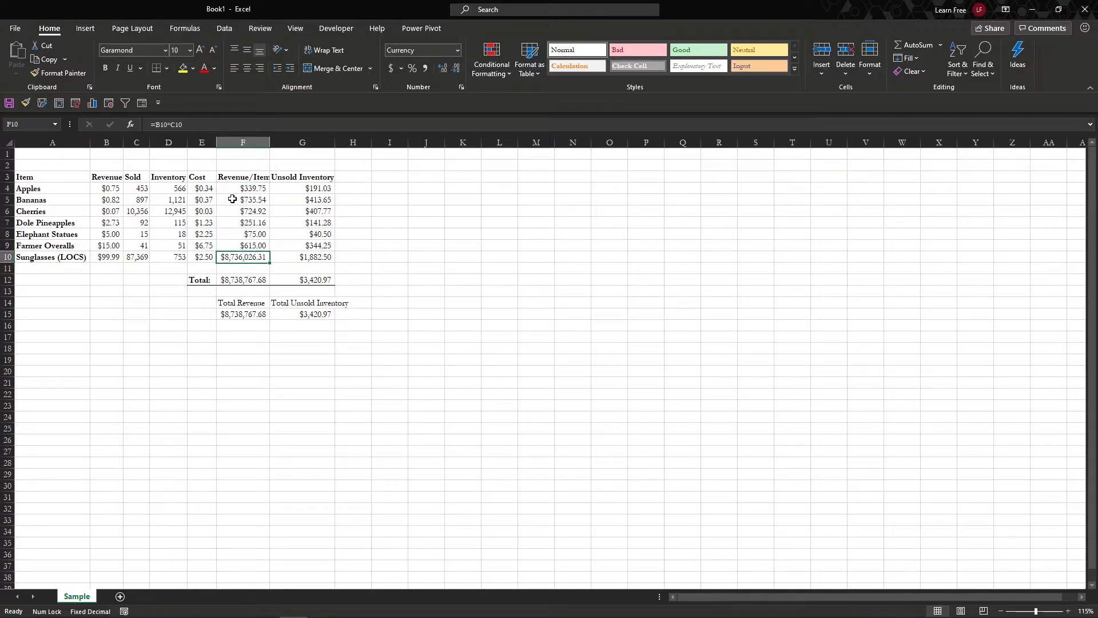
{"action": "key", "text": "Down"}
{"action": "key", "text": "Down"}
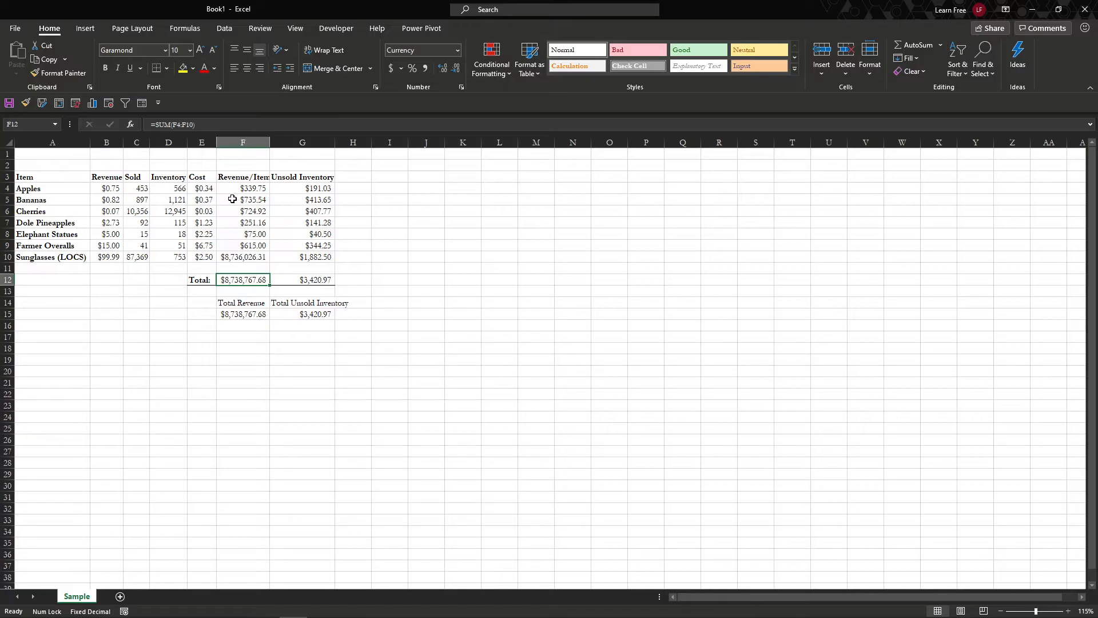
- Enter =SUMPRODUCT(B4:B10,C4:C10) in F17 and format the cell as currency
{"action": "key", "text": "Down"}
{"action": "key", "text": "Down"}
{"action": "key", "text": "Down"}
{"action": "key", "text": "Down"}
{"action": "key", "text": "Down"}
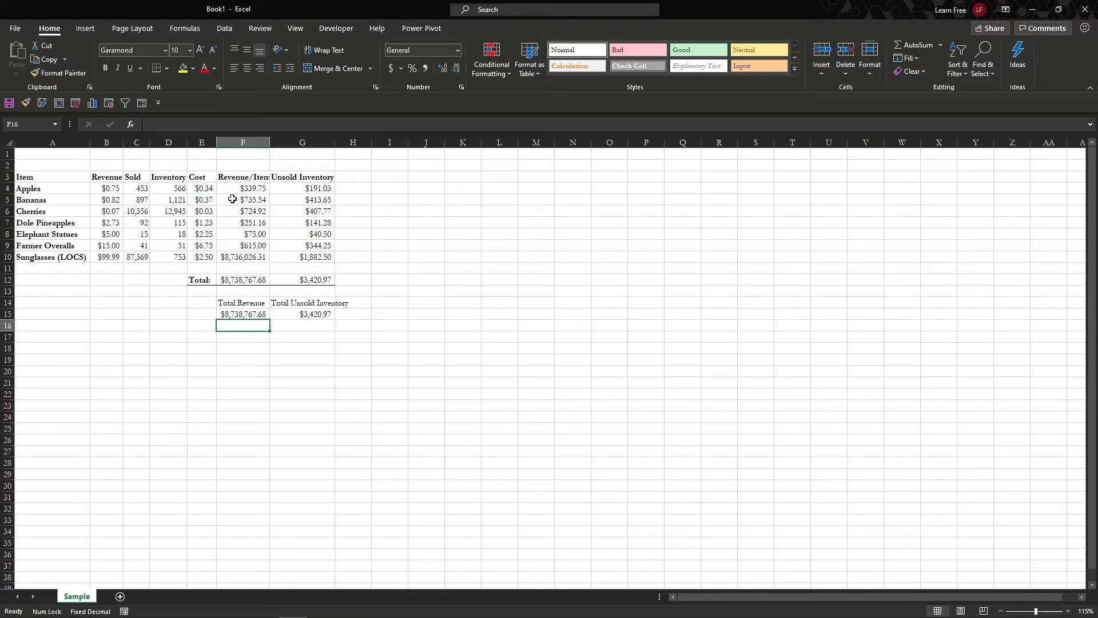
{"action": "key", "text": "Up"}
{"action": "key", "text": "Up"}
{"action": "key", "text": "Down"}
{"action": "key", "text": "Down"}
{"action": "type", "text": "="}
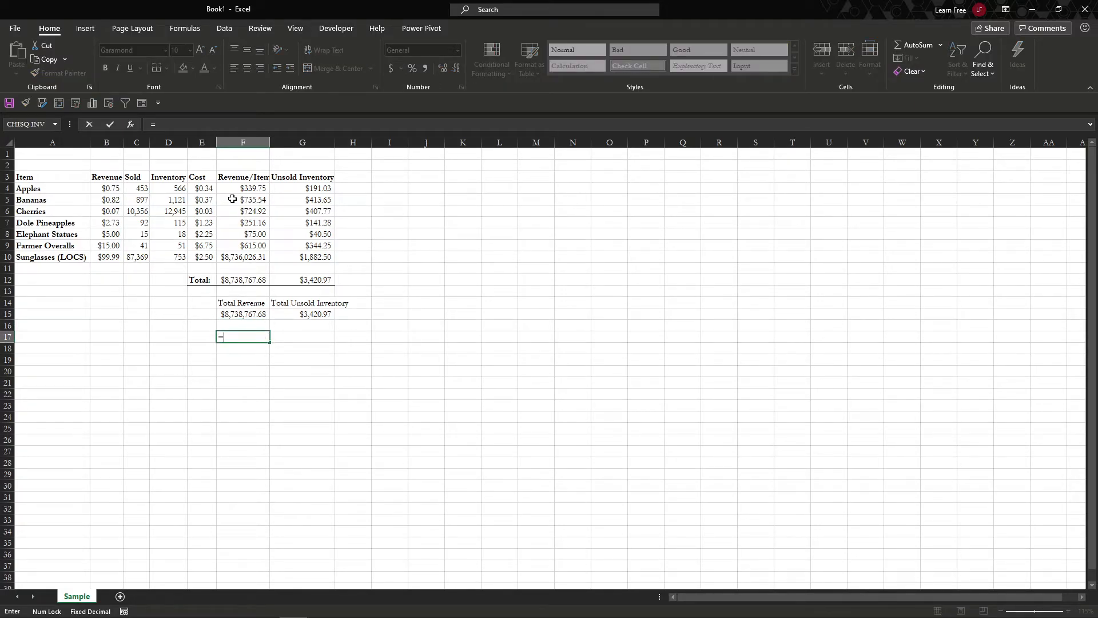
{"action": "type", "text": "sumpr"}
{"action": "key", "text": "Tab"}
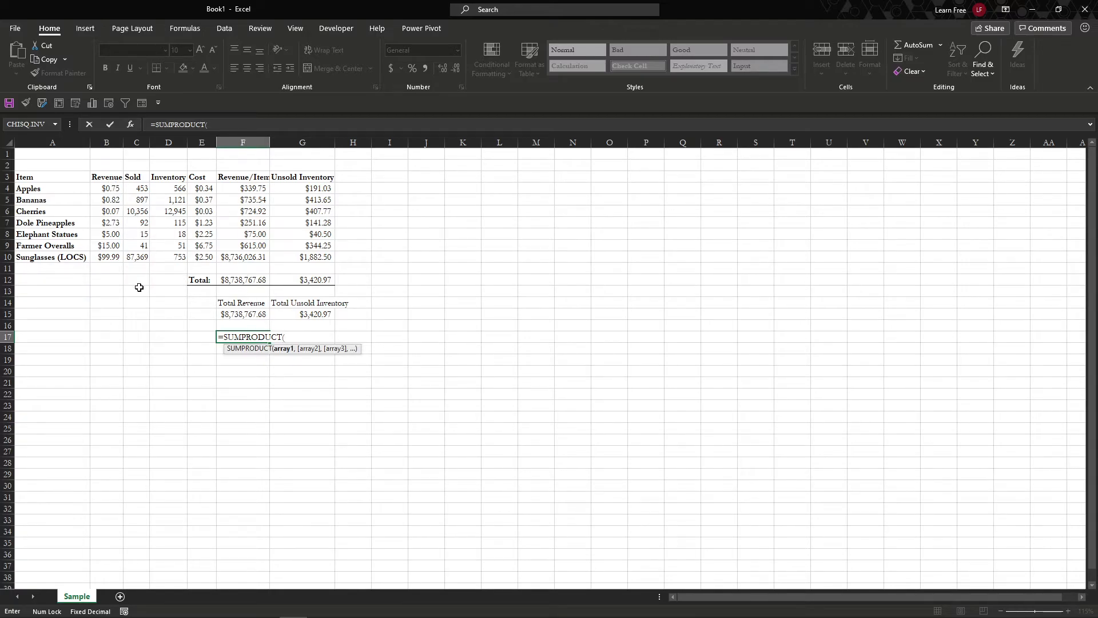
{"action": "left_click_drag", "start_coordinate": [100, 188], "coordinate": [98, 255]}
{"action": "type", "text": ","}
{"action": "left_click_drag", "start_coordinate": [131, 189], "coordinate": [132, 258]}
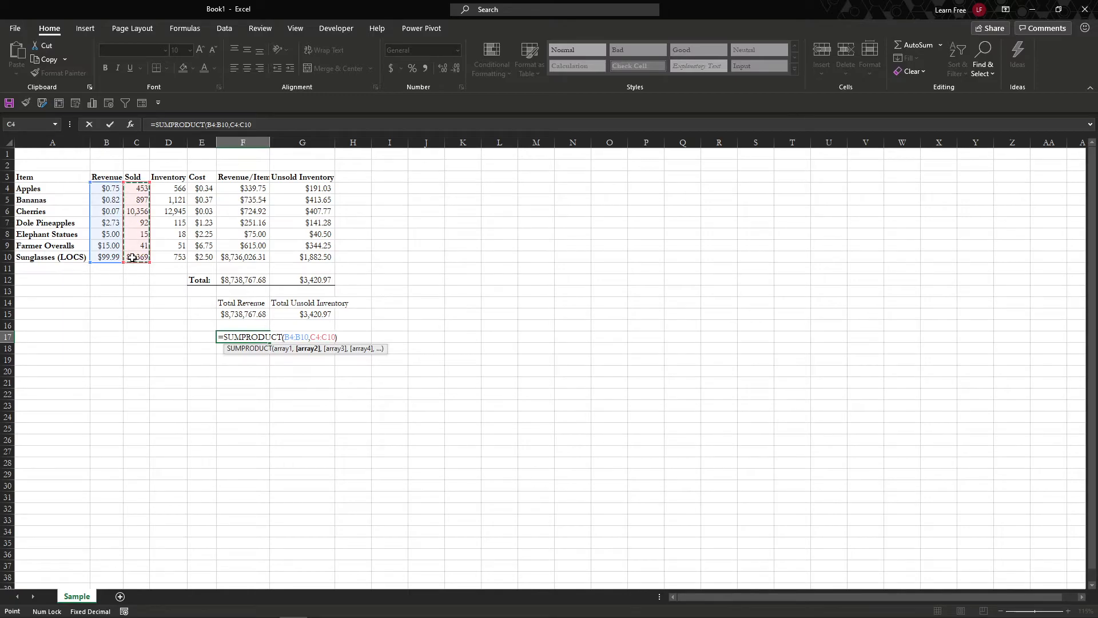
{"action": "type", "text": ")"}
{"action": "key", "text": "Return"}
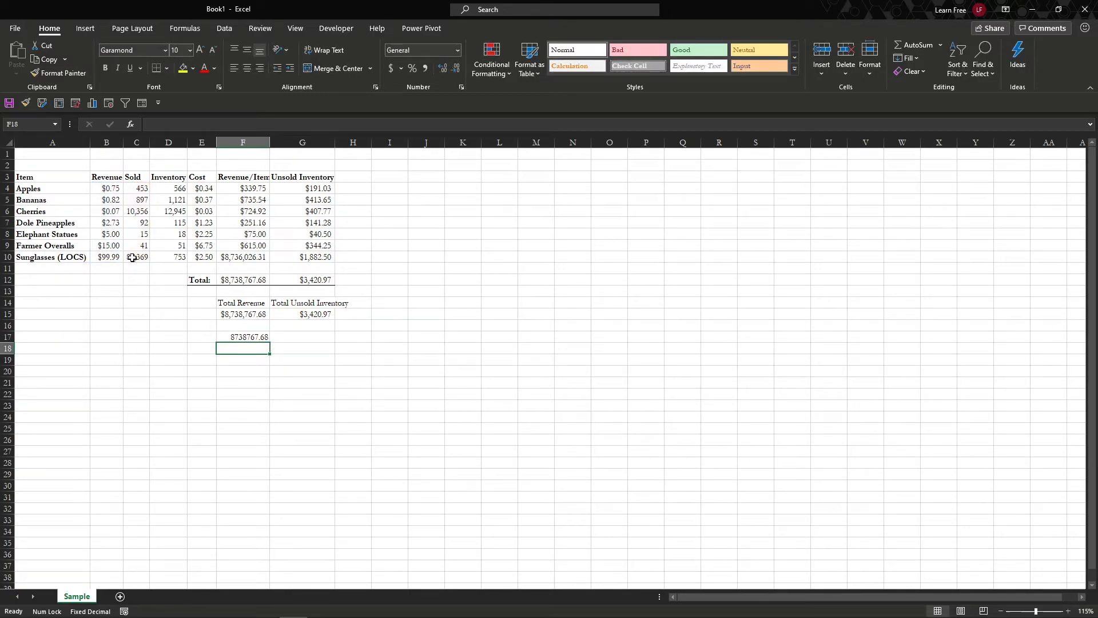
{"action": "key", "text": "Up"}
{"action": "key", "text": "ctrl+shift+4"}
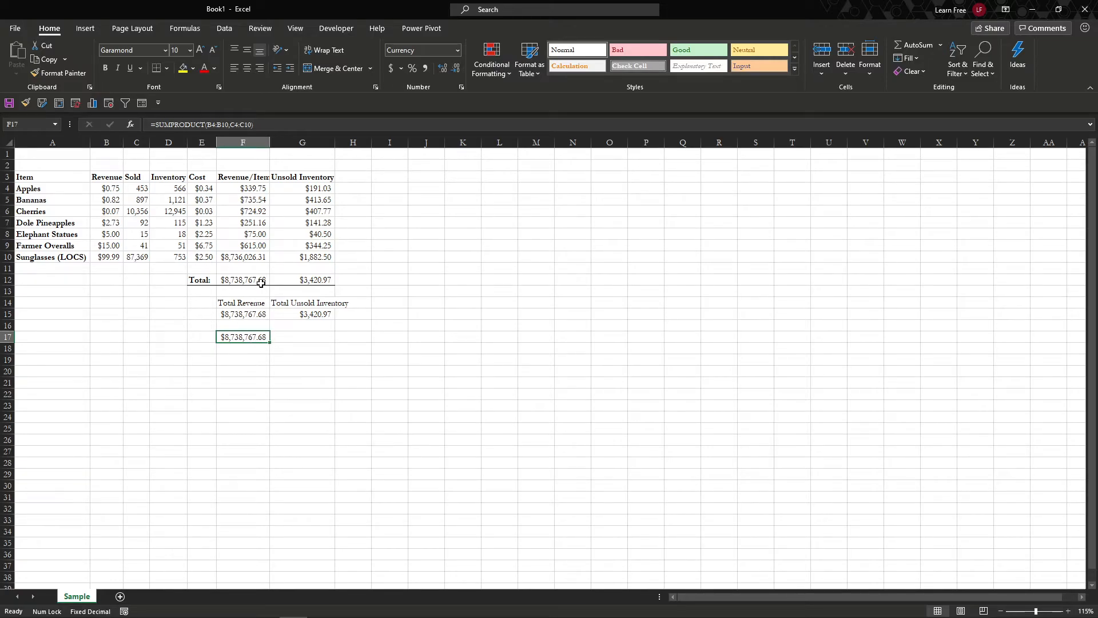
- Enter =SUMPRODUCT(D4:D10,E4:E10) in G17 and format the cell as currency
{"action": "left_click", "coordinate": [283, 334]}
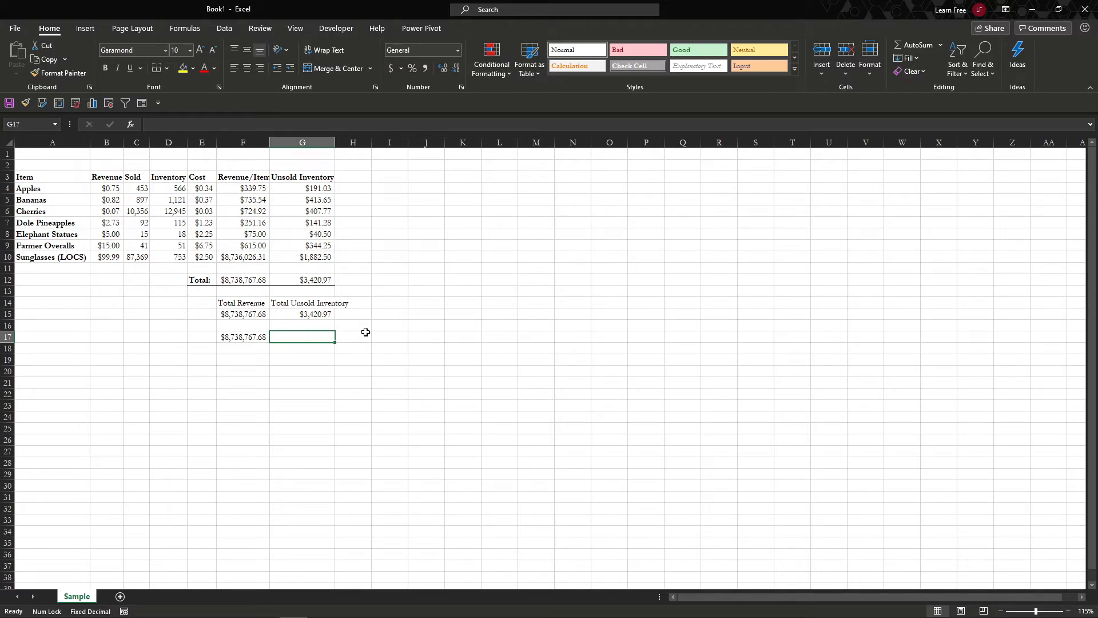
{"action": "type", "text": "=sumpro"}
{"action": "key", "text": "Tab"}
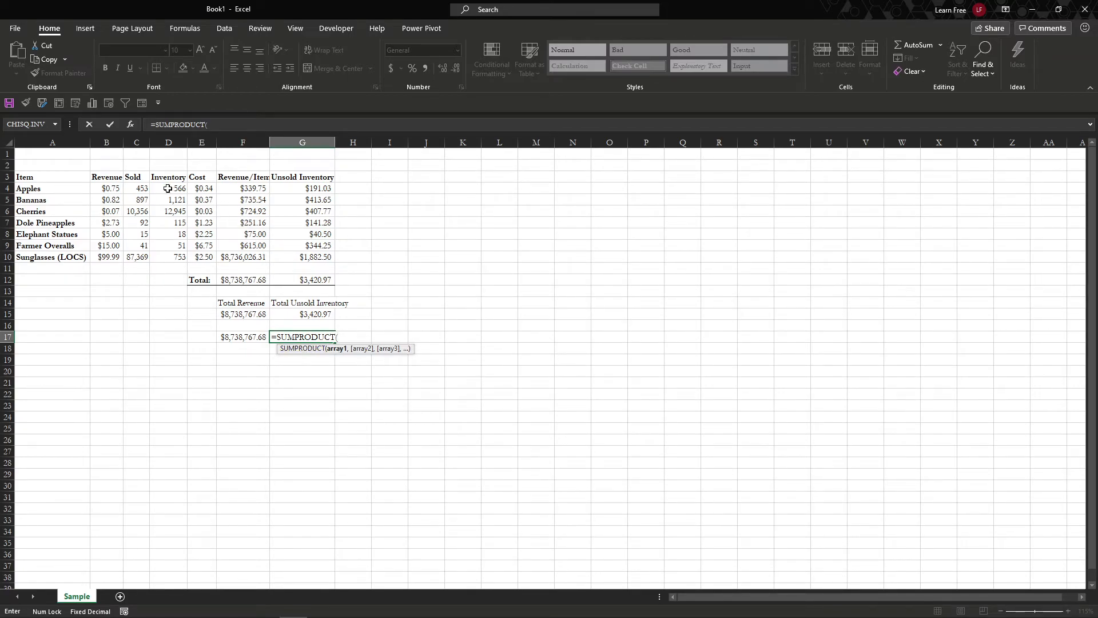
{"action": "left_click_drag", "start_coordinate": [168, 188], "coordinate": [170, 253]}
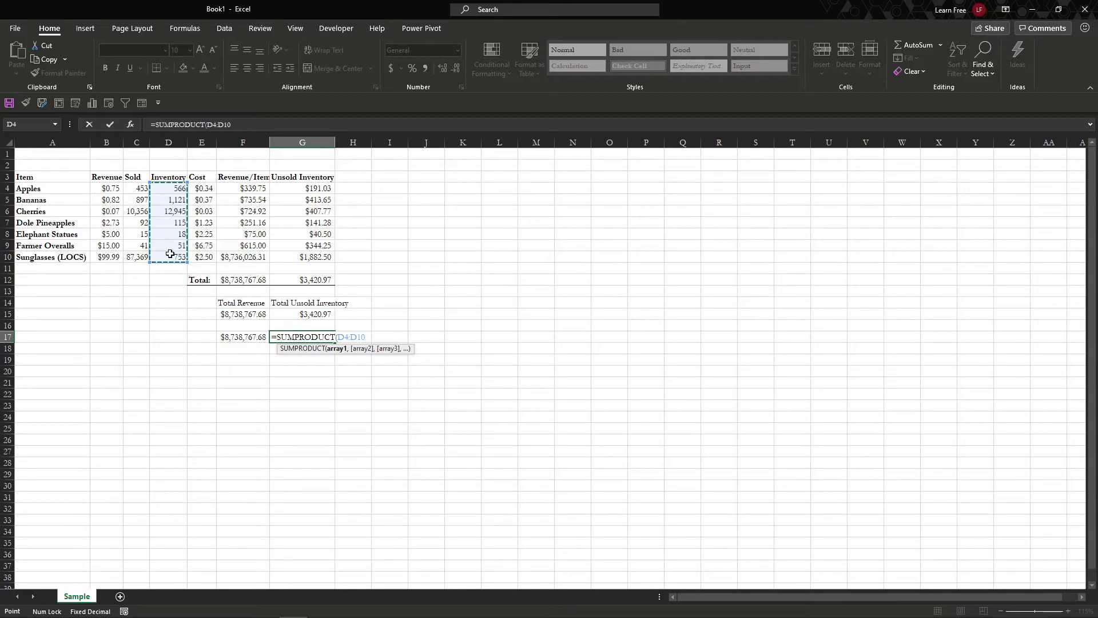
{"action": "type", "text": ","}
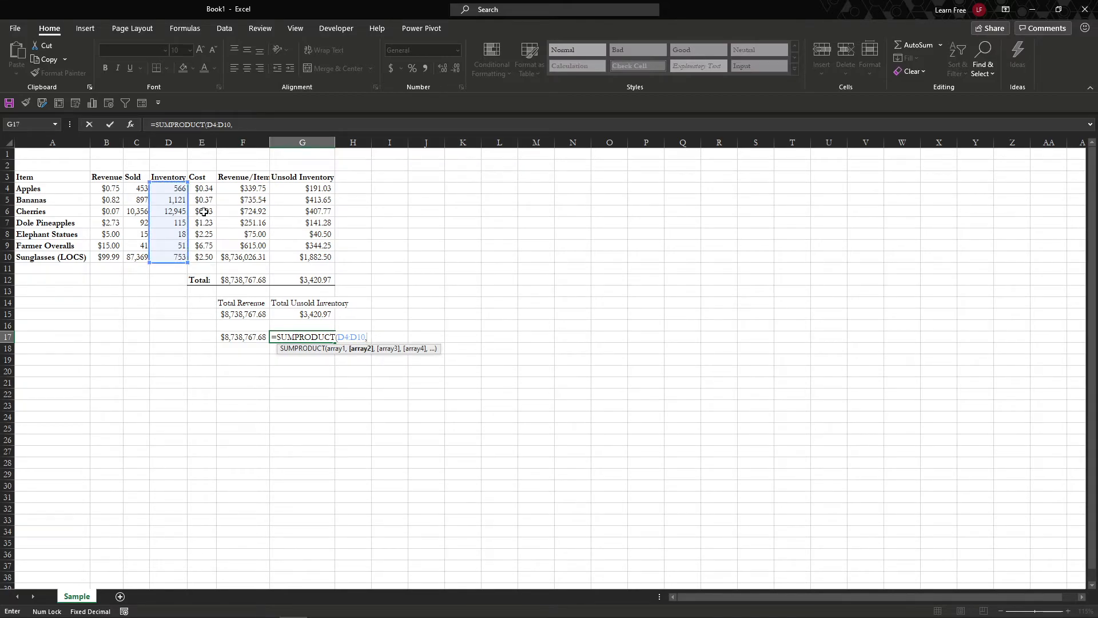
{"action": "left_click_drag", "start_coordinate": [199, 189], "coordinate": [202, 263]}
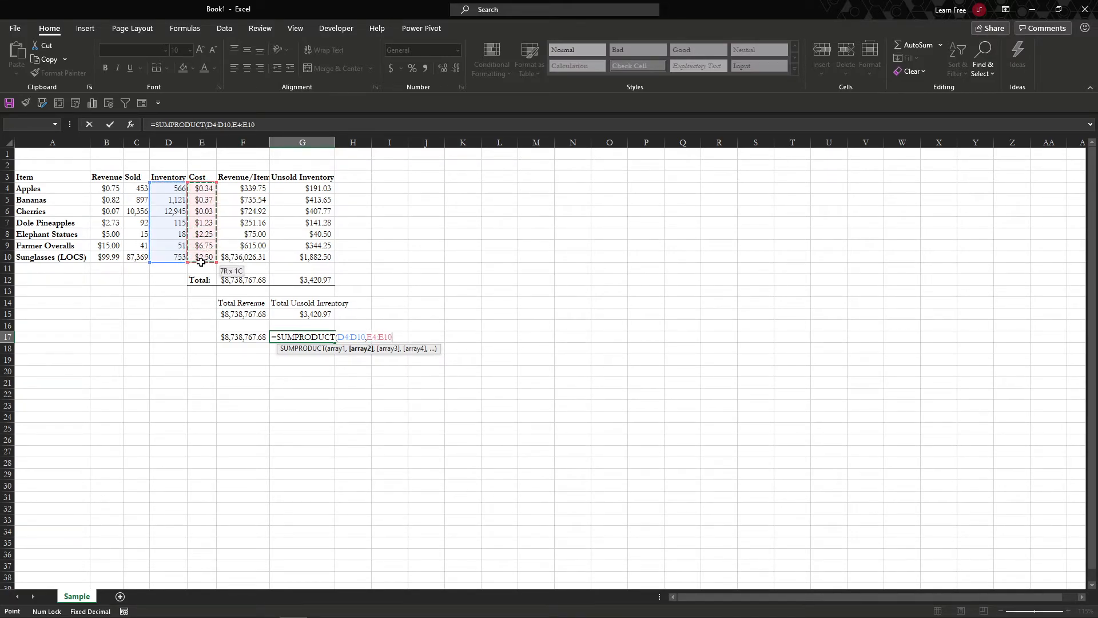
{"action": "type", "text": ")"}
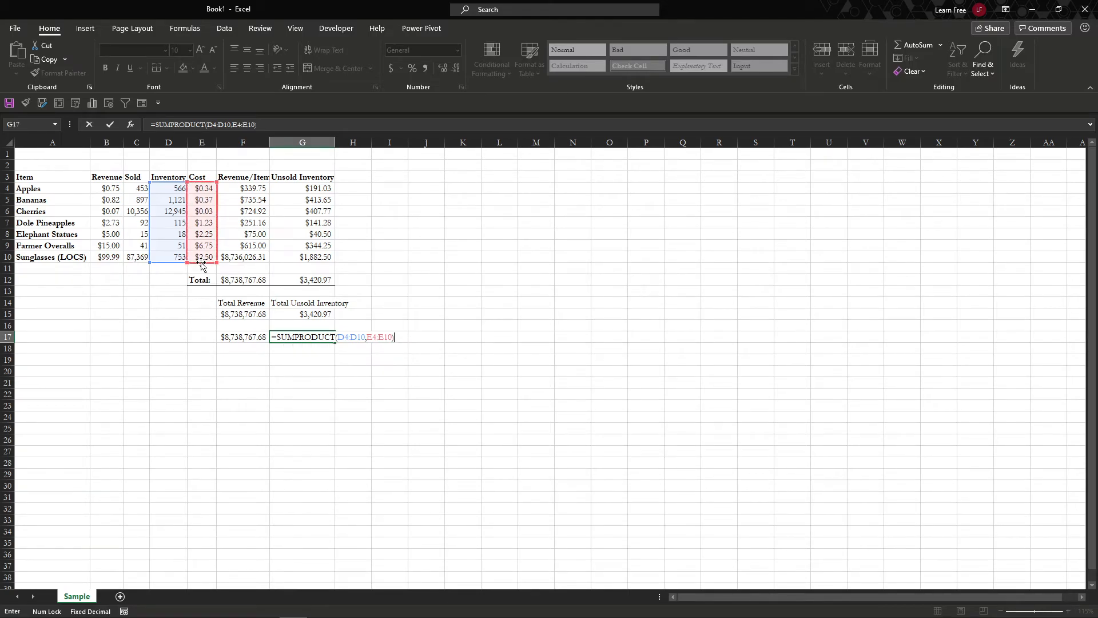
{"action": "key", "text": "Return"}
{"action": "key", "text": "Up"}
{"action": "key", "text": "ctrl+shift+4"}
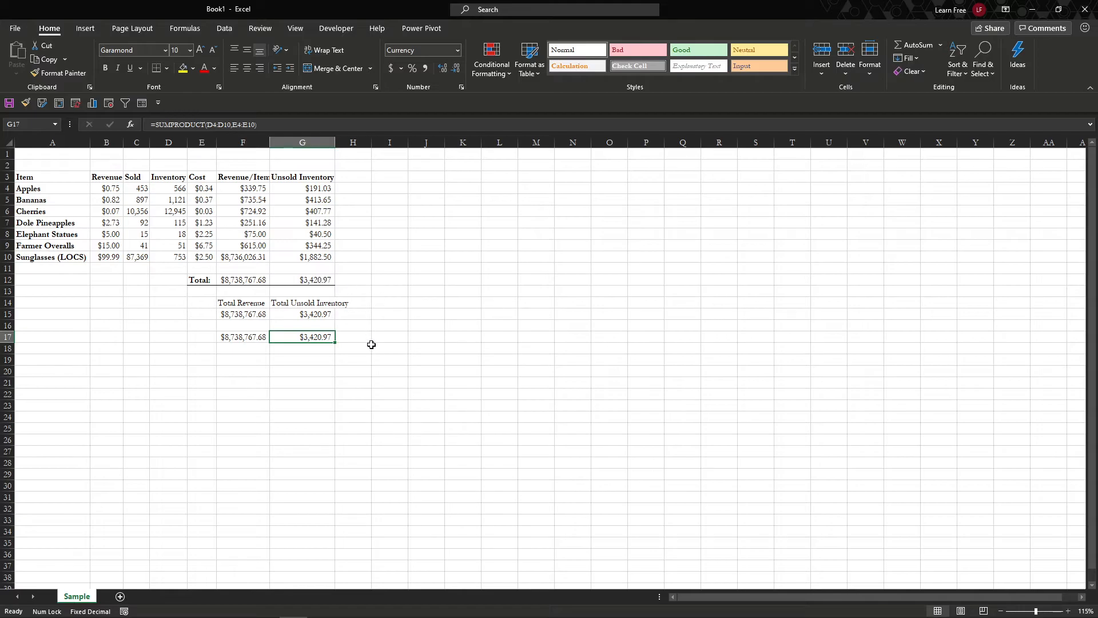
{"action": "left_click", "coordinate": [346, 384]}
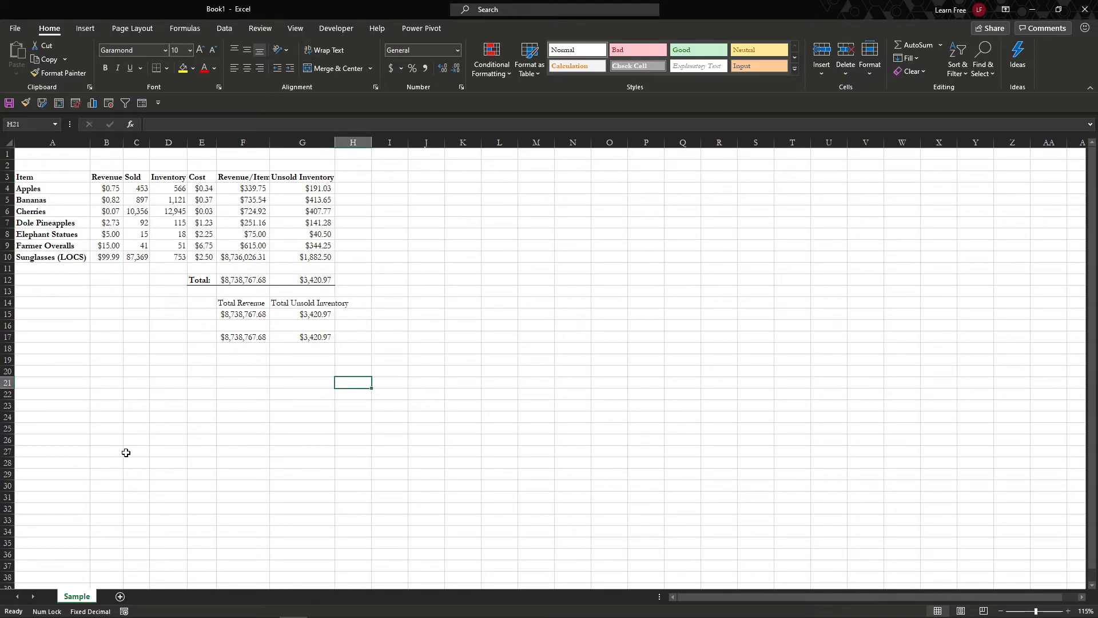
- Copy the item table A3:E12, including the Total label, and paste it starting at A23
{"action": "left_click_drag", "start_coordinate": [35, 179], "coordinate": [218, 265]}
{"action": "key", "text": "ctrl+c"}
{"action": "left_click_drag", "start_coordinate": [36, 178], "coordinate": [208, 279]}
{"action": "key", "text": "Escape"}
{"action": "key", "text": "ctrl+c"}
{"action": "left_click", "coordinate": [67, 401]}
{"action": "key", "text": "ctrl+v"}
{"action": "key", "text": "Escape"}
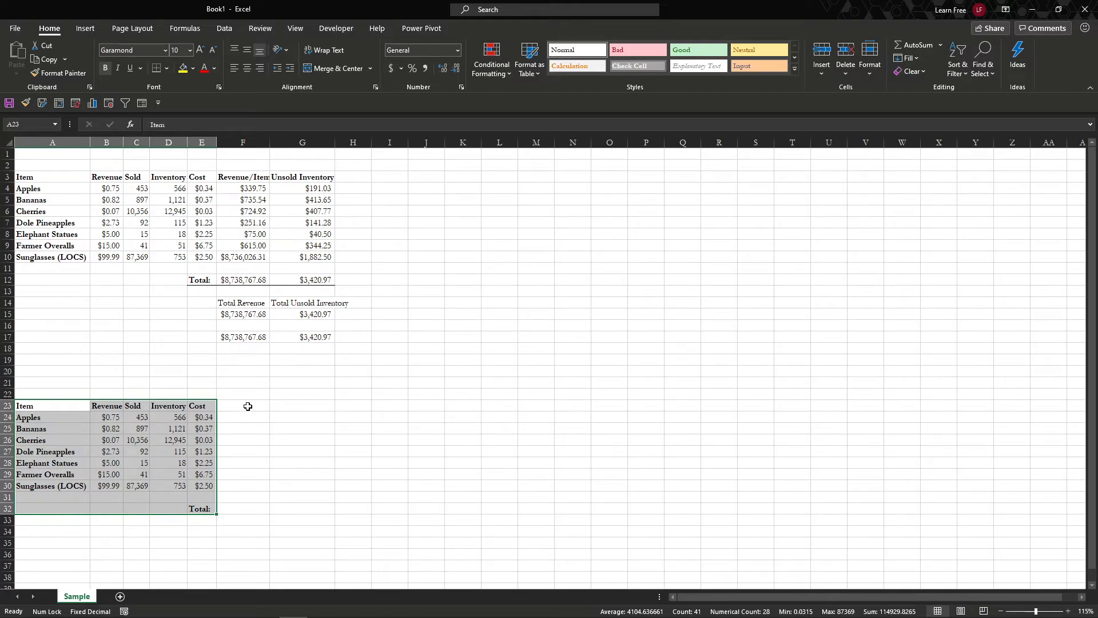
- Copy the Revenue/Item and Unsold Inventory headers from F3:G3 to F23:G23, then select F24
{"action": "left_click_drag", "start_coordinate": [259, 182], "coordinate": [303, 178]}
{"action": "key", "text": "ctrl+c"}
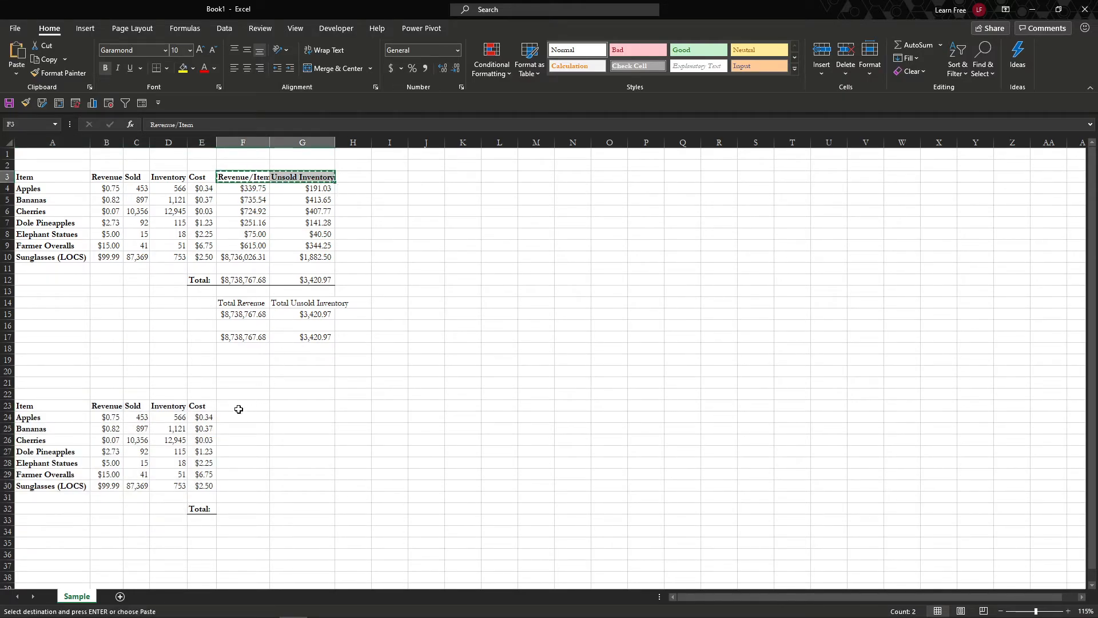
{"action": "left_click", "coordinate": [231, 411]}
{"action": "key", "text": "ctrl+v"}
{"action": "key", "text": "Escape"}
{"action": "left_click", "coordinate": [256, 419]}
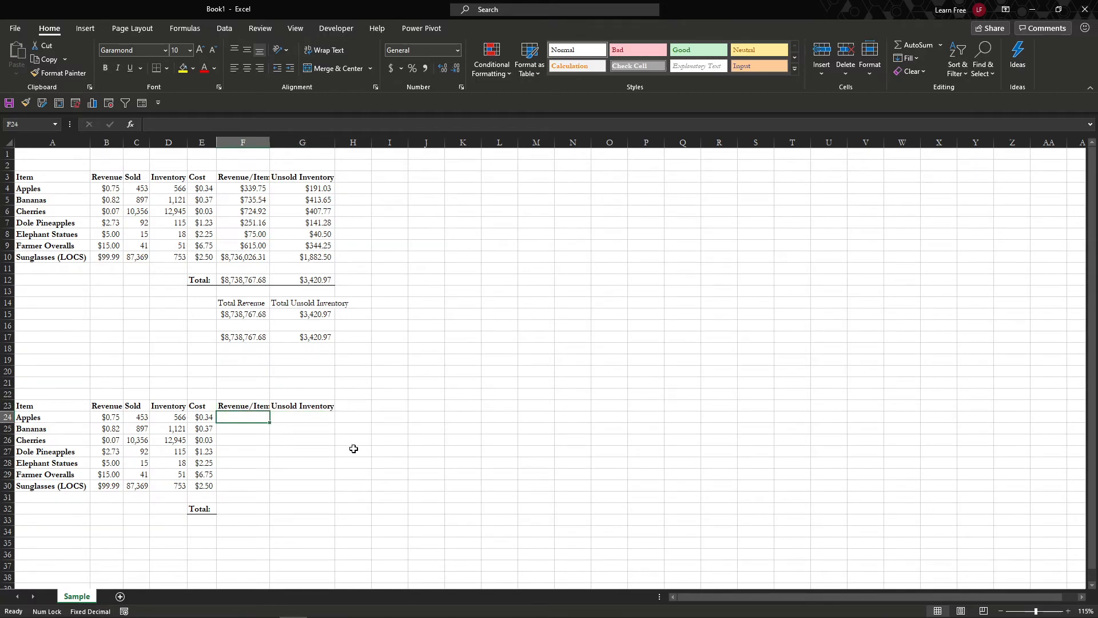
- Enter =B24*C24 in F24 and fill the formula down to F30
{"action": "type", "text": "="}
{"action": "key", "text": "Left"}
{"action": "key", "text": "Left"}
{"action": "key", "text": "Left"}
{"action": "key", "text": "Left"}
{"action": "type", "text": "*"}
{"action": "key", "text": "Left"}
{"action": "key", "text": "Left"}
{"action": "key", "text": "Left"}
{"action": "key", "text": "Return"}
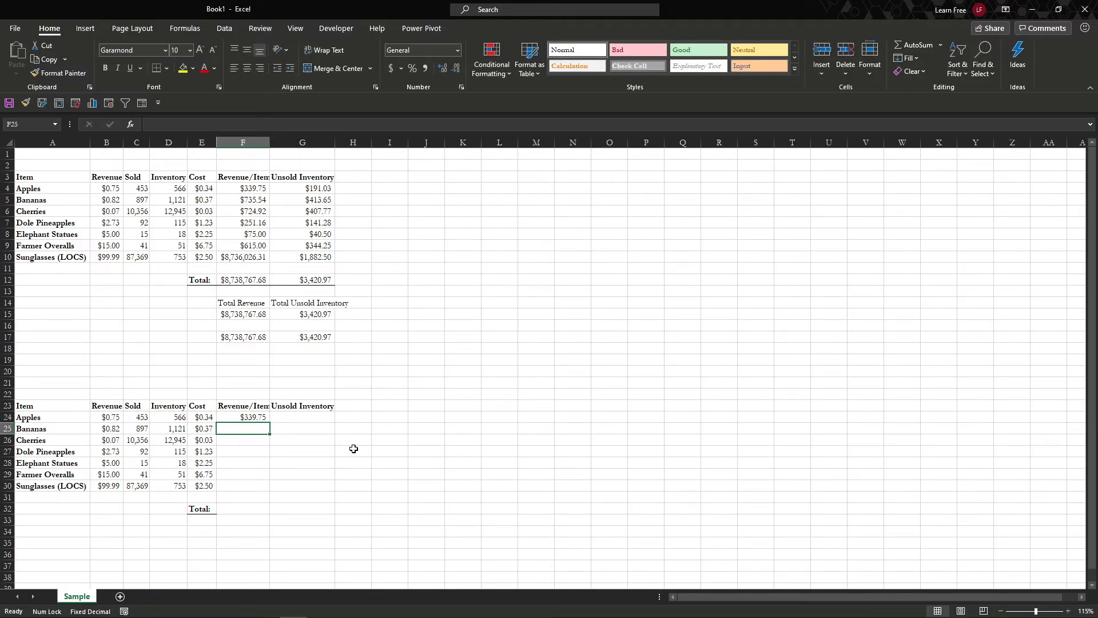
{"action": "left_click", "coordinate": [260, 419]}
{"action": "left_click_drag", "start_coordinate": [269, 423], "coordinate": [263, 490]}
- Enter =D24*E24 in G24, accepting the suggested formula correction
{"action": "left_click", "coordinate": [298, 422]}
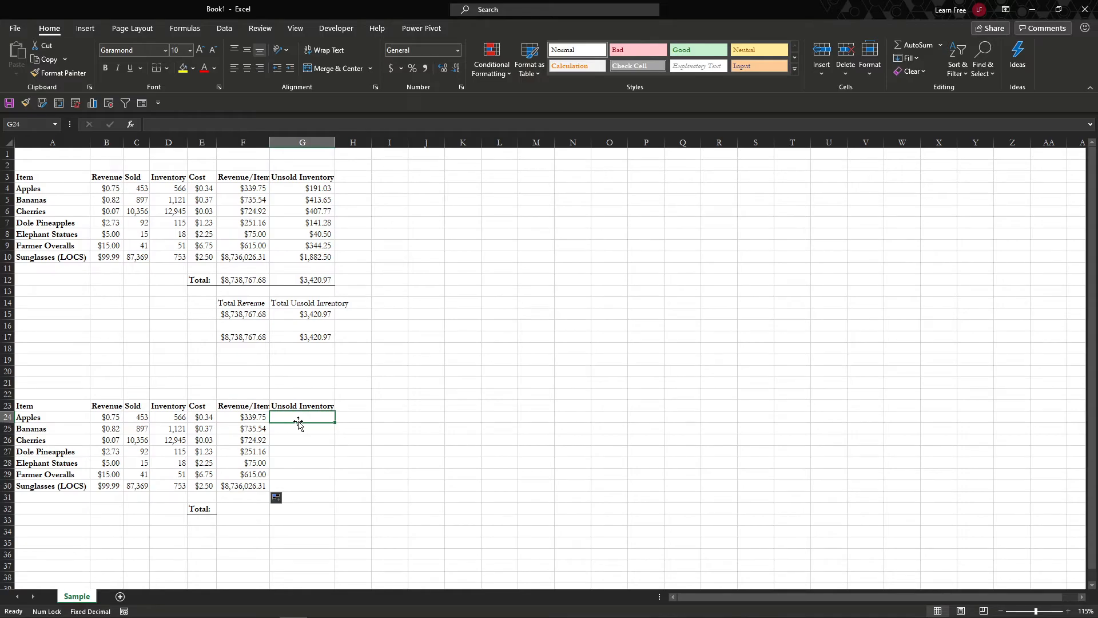
{"action": "type", "text": "="}
{"action": "key", "text": "Left"}
{"action": "key", "text": "Left"}
{"action": "key", "text": "Left"}
{"action": "type", "text": "*"}
{"action": "key", "text": "Left"}
{"action": "key", "text": "Left"}
{"action": "type", "text": ")"}
{"action": "key", "text": "Return"}
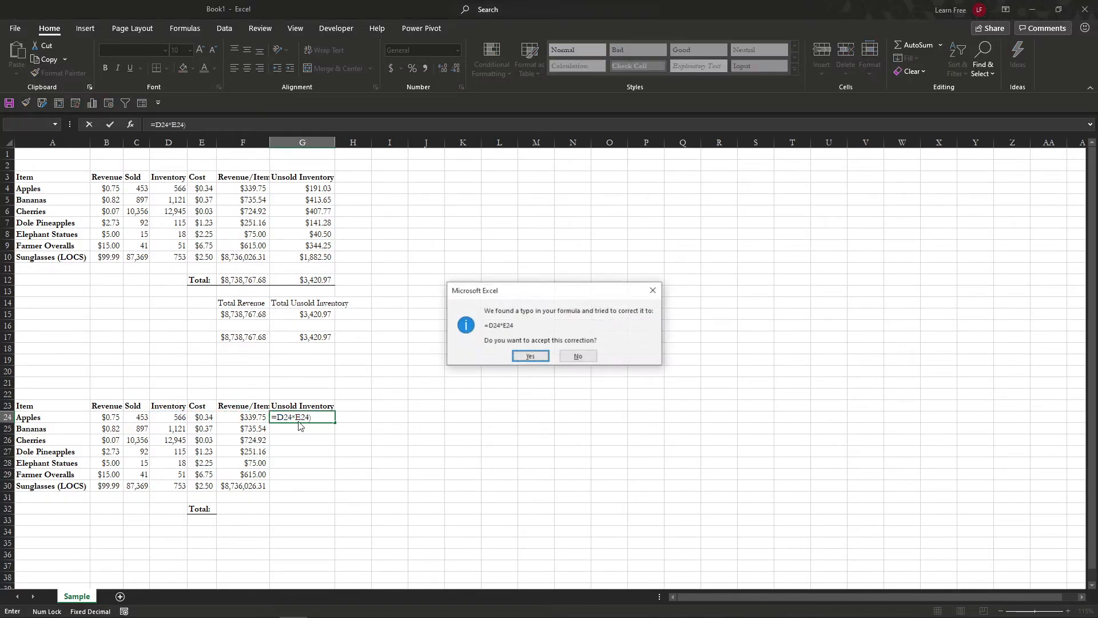
{"action": "key", "text": "Return"}
- Copy the Unsold Inventory formula from G24 into G25:G30
{"action": "key", "text": "Up"}
{"action": "key", "text": "ctrl+c"}
{"action": "key", "text": "Down"}
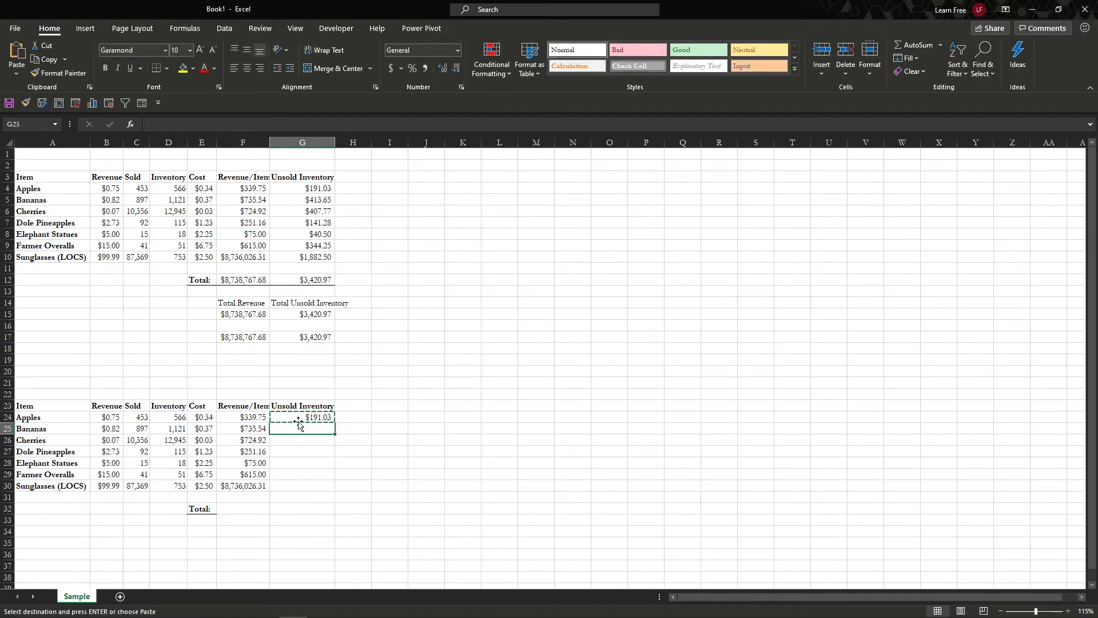
{"action": "key", "text": "shift+Down"}
{"action": "key", "text": "shift+Down"}
{"action": "key", "text": "shift+Down"}
{"action": "key", "text": "shift+Down"}
{"action": "key", "text": "shift+Down"}
{"action": "key", "text": "ctrl+v"}
- Enter =SUM(F24:F30) in F32 to total the revenue per item
{"action": "key", "text": "Down"}
{"action": "key", "text": "Down"}
{"action": "key", "text": "Down"}
{"action": "key", "text": "Down"}
{"action": "key", "text": "Down"}
{"action": "key", "text": "Down"}
{"action": "key", "text": "Down"}
{"action": "key", "text": "Left"}
{"action": "type", "text": "=sum("}
{"action": "key", "text": "Up"}
{"action": "key", "text": "Up"}
{"action": "key", "text": "shift+Up"}
{"action": "key", "text": "shift+Up"}
{"action": "key", "text": "shift+Up"}
{"action": "key", "text": "shift+Up"}
{"action": "key", "text": "shift+Up"}
{"action": "key", "text": "shift+Up"}
{"action": "key", "text": "Return"}
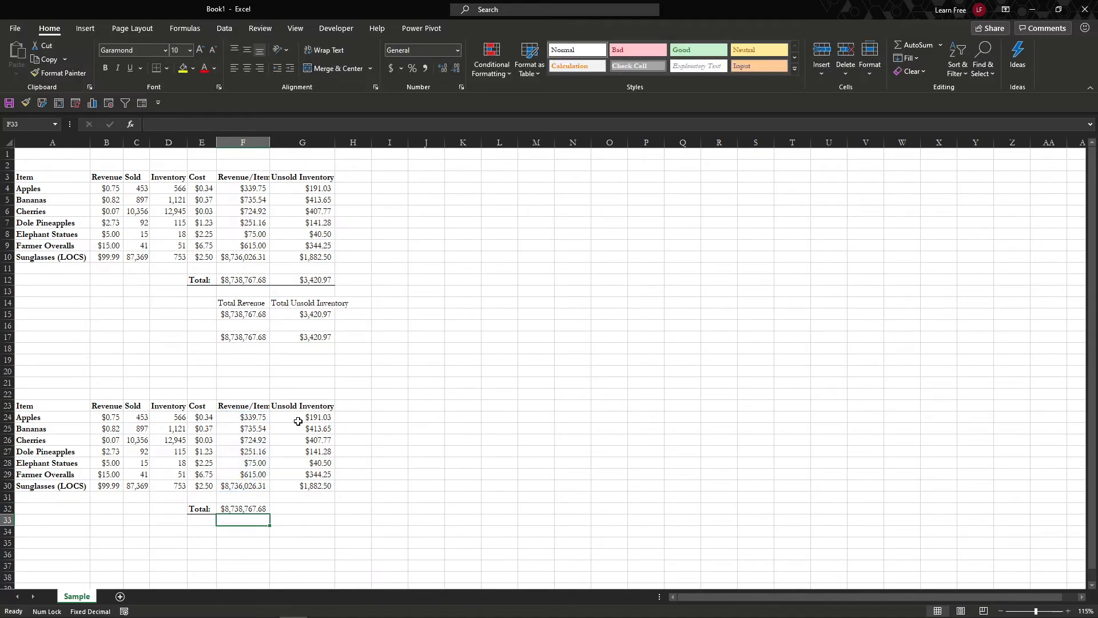
- Enter =SUM(G24:G30) in G32 to total the unsold inventory
{"action": "key", "text": "Up"}
{"action": "key", "text": "Right"}
{"action": "type", "text": "=su"}
{"action": "key", "text": "Tab"}
{"action": "key", "text": "Up"}
{"action": "key", "text": "Up"}
{"action": "key", "text": "shift+Up"}
{"action": "key", "text": "shift+Up"}
{"action": "key", "text": "shift+Up"}
{"action": "key", "text": "shift+Up"}
{"action": "key", "text": "shift+Up"}
{"action": "key", "text": "shift+Up"}
{"action": "key", "text": "Return"}
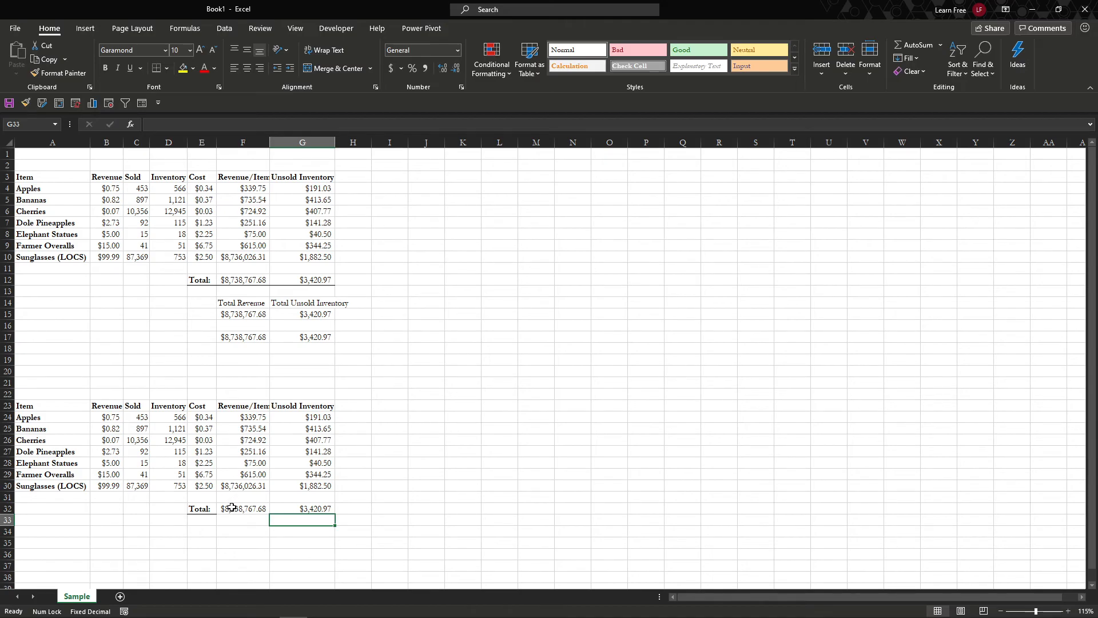
- Clear F22:H33, including the Revenue/Item and Unsold Inventory headers and all formulas, and select F32
{"action": "left_click_drag", "start_coordinate": [233, 393], "coordinate": [354, 518]}
{"action": "key", "text": "Delete"}
{"action": "key", "text": "Down"}
{"action": "key", "text": "Down"}
{"action": "key", "text": "Down"}
{"action": "key", "text": "Down"}
{"action": "key", "text": "Down"}
{"action": "key", "text": "Down"}
{"action": "key", "text": "Down"}
{"action": "key", "text": "Down"}
{"action": "key", "text": "Down"}
{"action": "key", "text": "Down"}
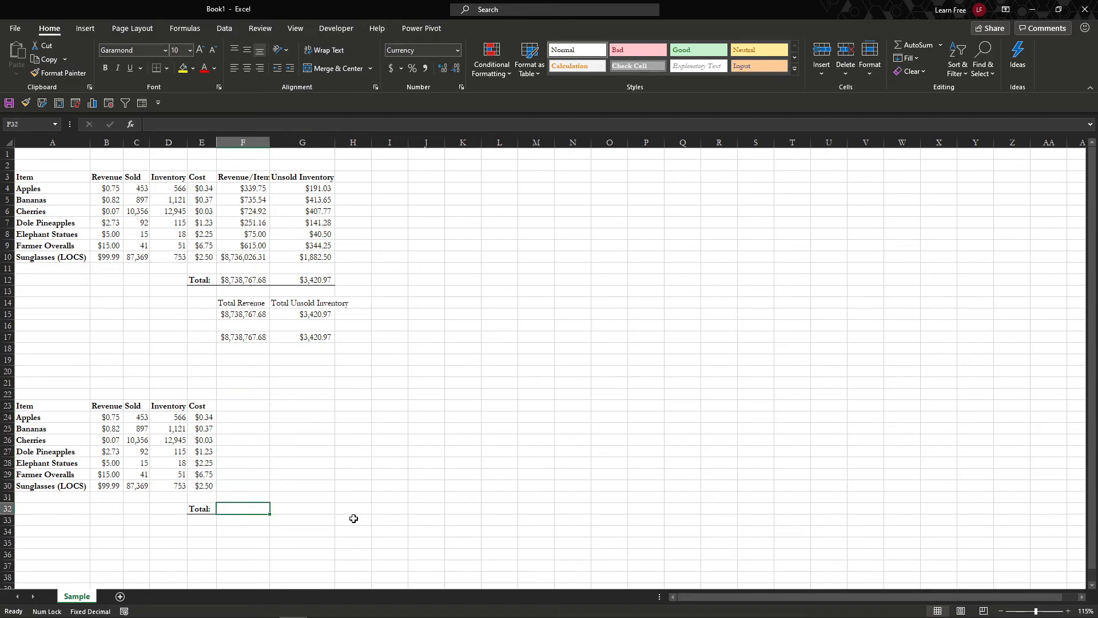
- Enter =SUMPRODUCT(B24:B30,C24:C30) in F32 as the total revenue
{"action": "type", "text": "=sump"}
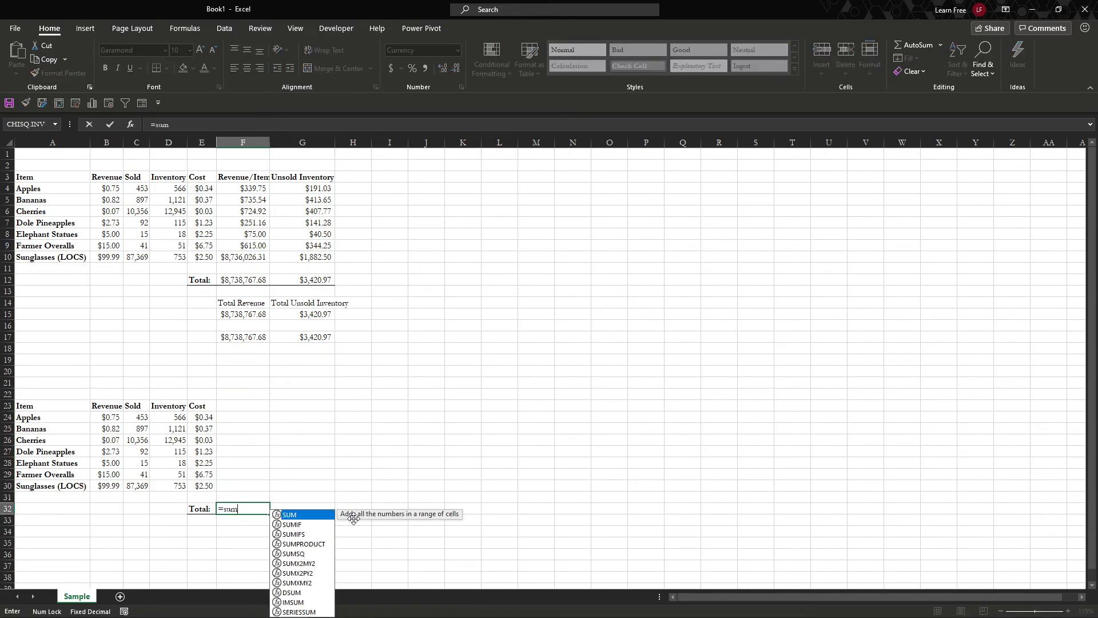
{"action": "key", "text": "Tab"}
{"action": "left_click_drag", "start_coordinate": [108, 417], "coordinate": [103, 486]}
{"action": "type", "text": ","}
{"action": "left_click_drag", "start_coordinate": [132, 420], "coordinate": [138, 484]}
{"action": "key", "text": "Return"}
{"action": "key", "text": "Return"}
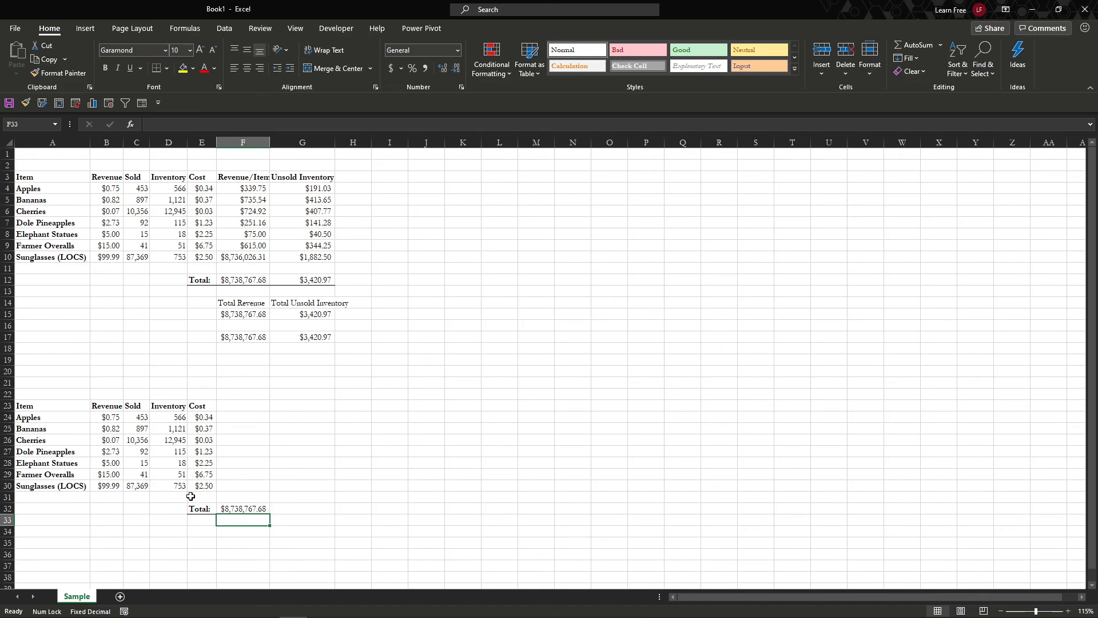
- Enter =SUMPRODUCT(D24:D30,E24:E30) in G32 as the total unsold inventory
{"action": "key", "text": "Right"}
{"action": "key", "text": "Up"}
{"action": "type", "text": "="}
{"action": "key", "text": "Tab"}
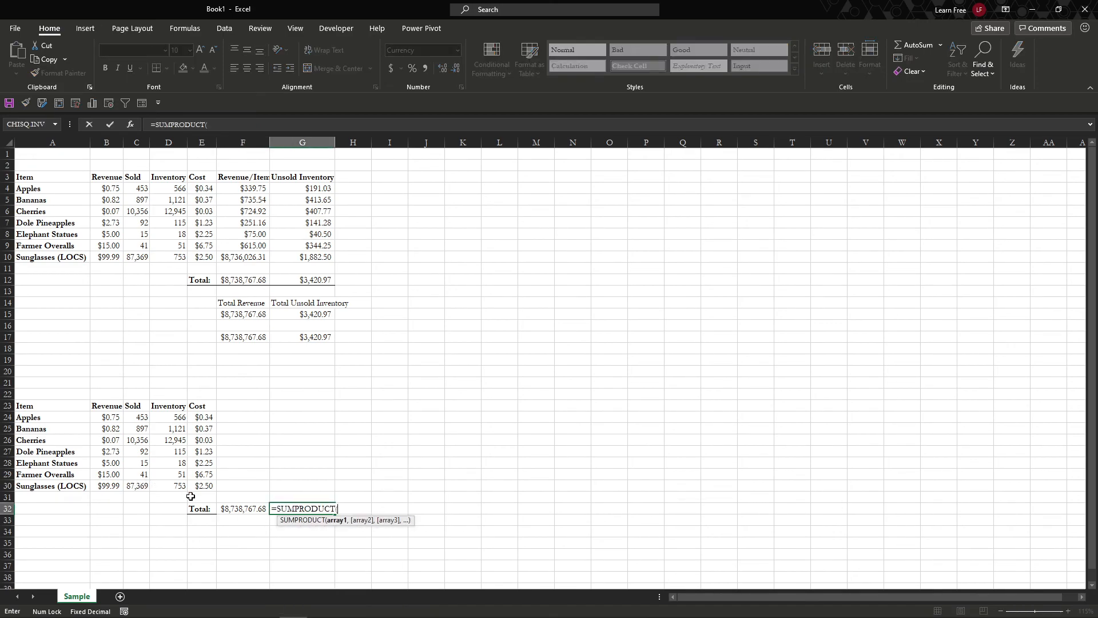
{"action": "left_click_drag", "start_coordinate": [165, 416], "coordinate": [179, 486]}
{"action": "type", "text": ","}
{"action": "left_click_drag", "start_coordinate": [200, 419], "coordinate": [207, 486]}
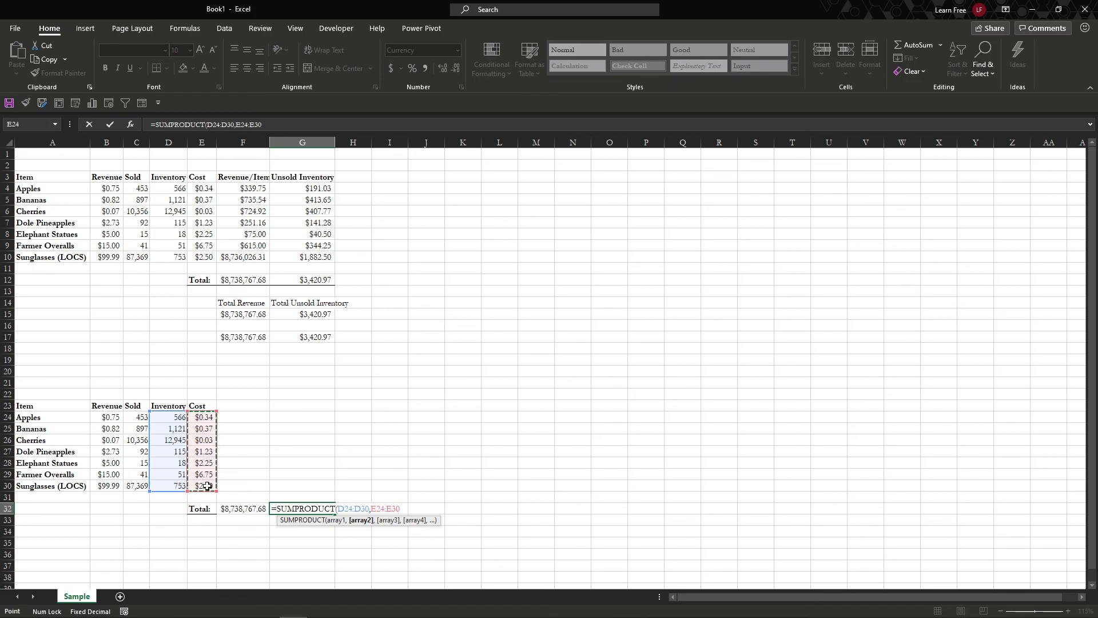
{"action": "key", "text": "Return"}
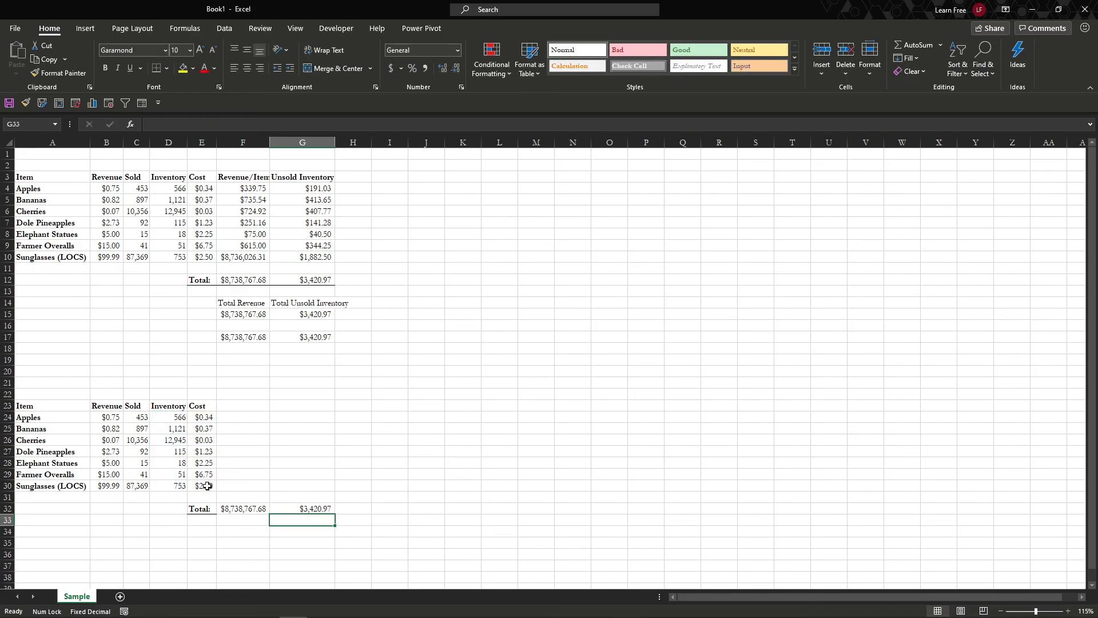